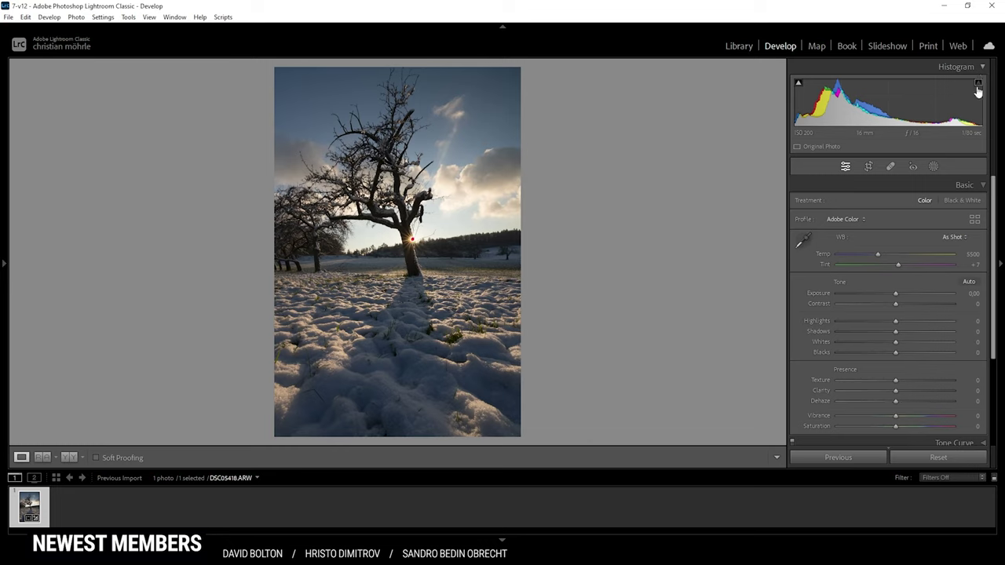
# Turn on the histogram clipping warning for the unedited snowy tree photo.
pyautogui.click(798, 84)
# Apply the Adobe Landscape profile and set the white balance Temp to 5800.
pyautogui.click(848, 220)
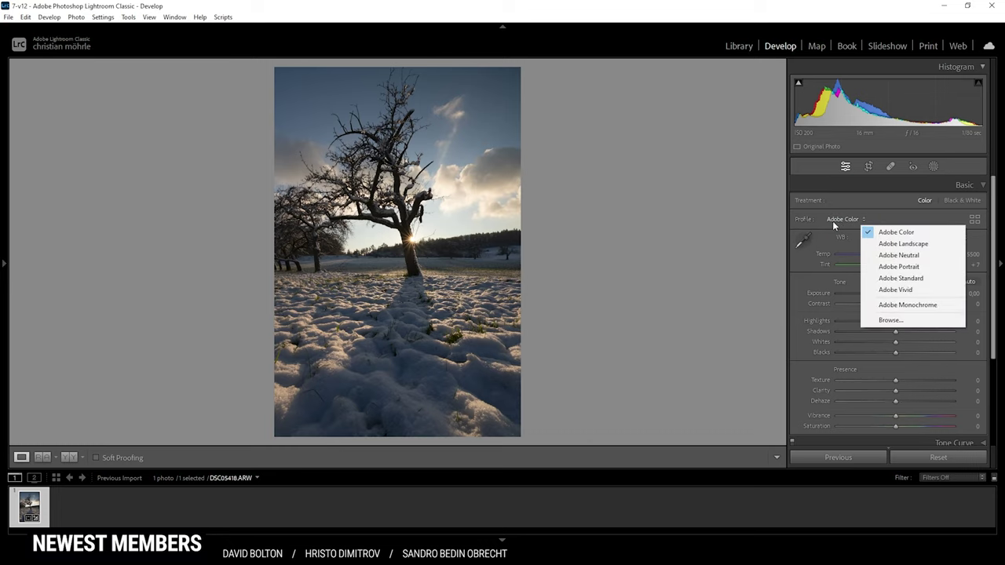
pyautogui.click(900, 244)
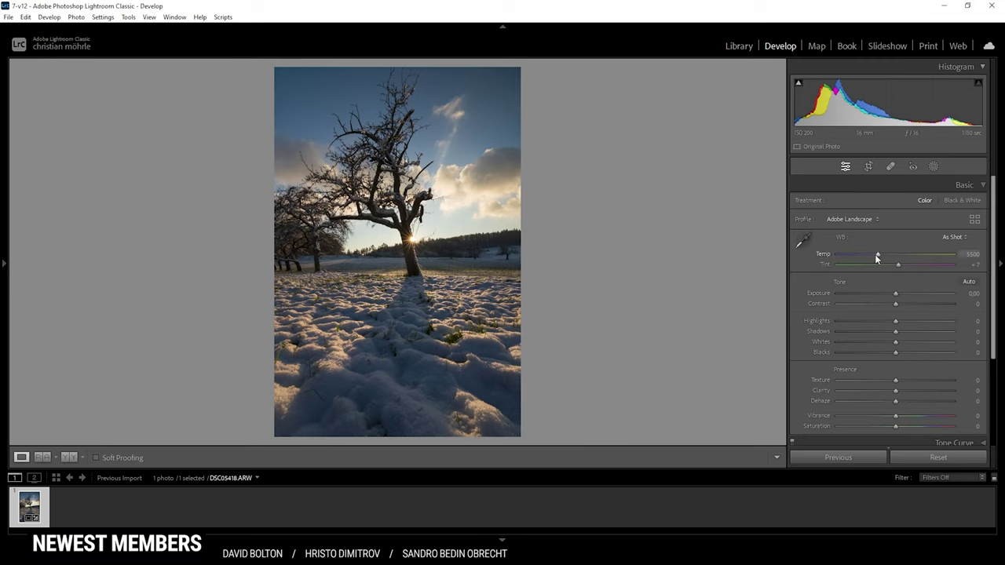
pyautogui.moveTo(877, 257); pyautogui.dragTo(882, 262)
pyautogui.click(970, 253)
pyautogui.write('5800')
pyautogui.press('Return')
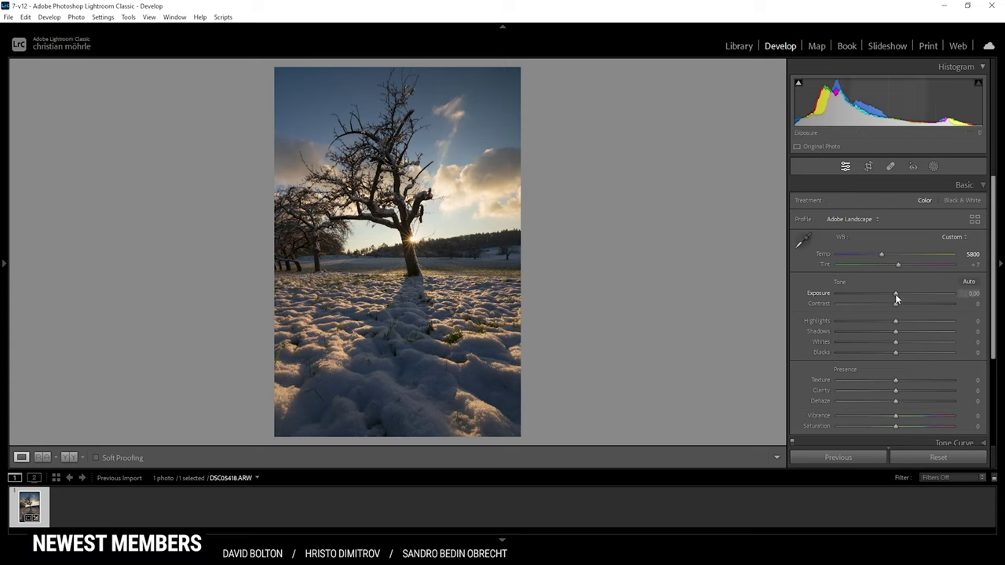
# Raise Exposure to +1.10 and pull Highlights down to -60.
pyautogui.moveTo(895, 293); pyautogui.dragTo(937, 295)
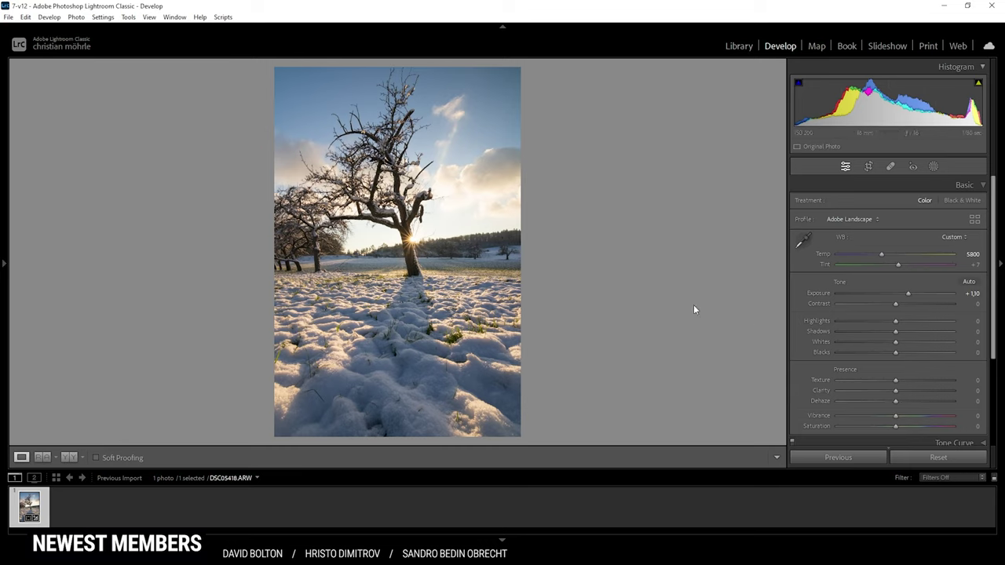
pyautogui.moveTo(896, 322); pyautogui.dragTo(864, 321)
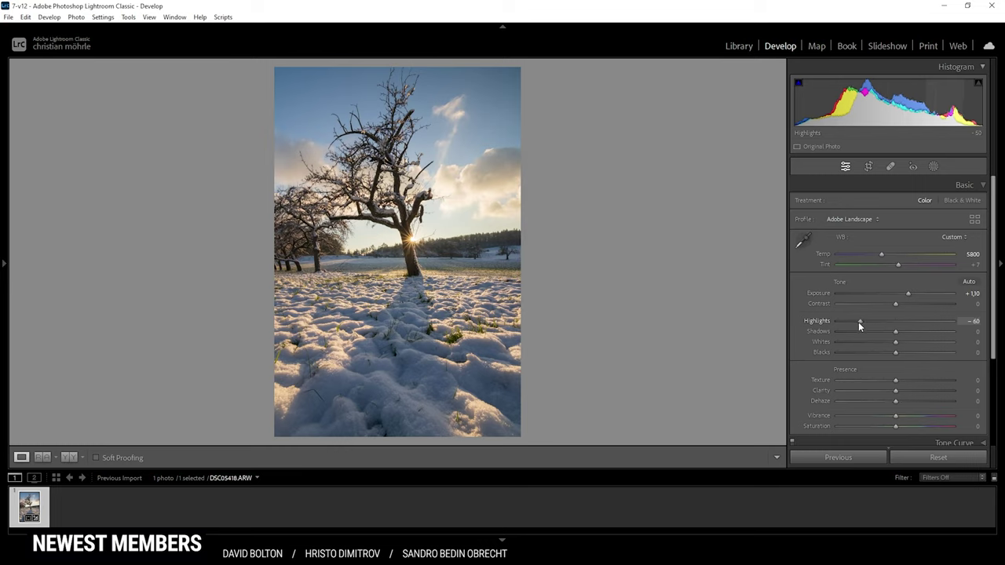
pyautogui.click(858, 321)
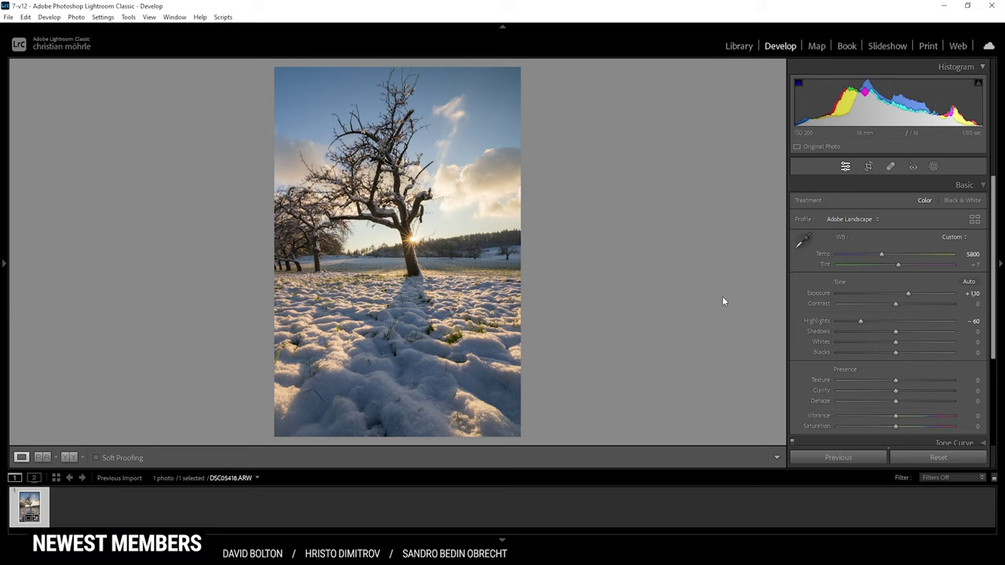
# Set Shadows +39, Whites +10 and Blacks -5, previewing where blacks clip.
pyautogui.moveTo(895, 333); pyautogui.dragTo(917, 336)
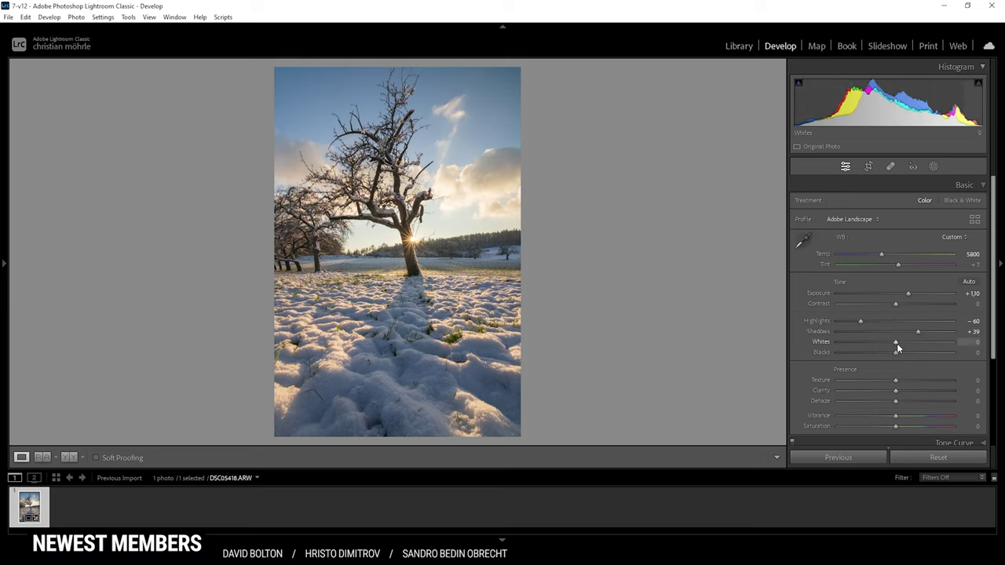
pyautogui.moveTo(897, 343); pyautogui.dragTo(901, 345)
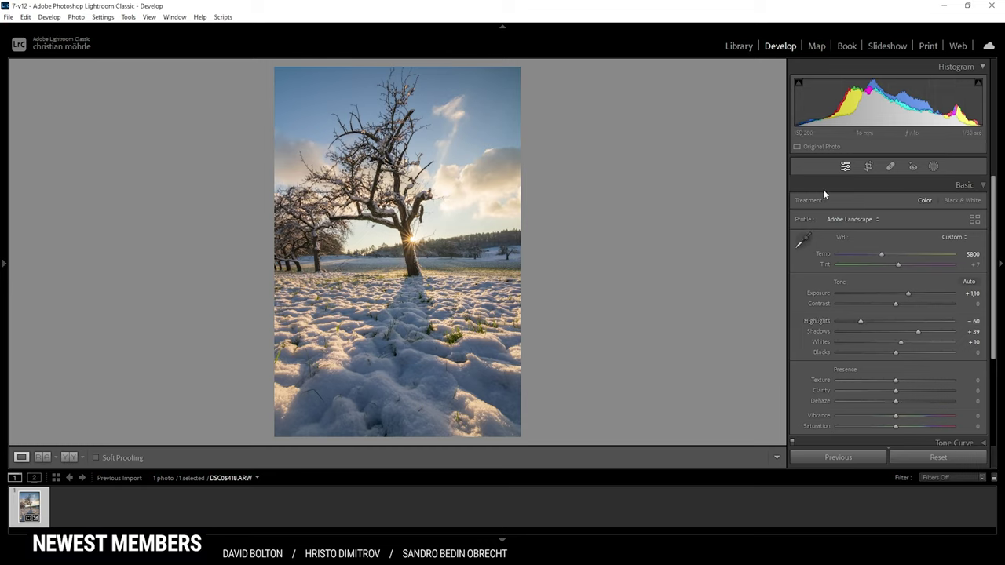
pyautogui.moveTo(896, 355); pyautogui.dragTo(892, 353)
pyautogui.keyDown('alt'); pyautogui.click(893, 355); pyautogui.keyUp('alt')
# Set Texture to +7 and Vibrance to +15, then bring up the Masking panel.
pyautogui.moveTo(891, 382); pyautogui.dragTo(900, 382)
pyautogui.moveTo(898, 417); pyautogui.dragTo(905, 419)
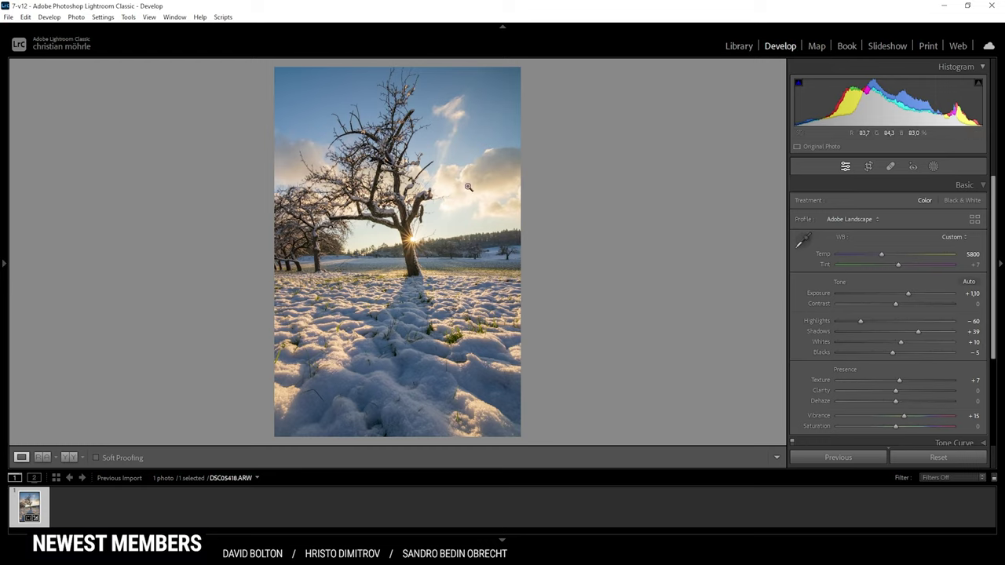
pyautogui.click(934, 167)
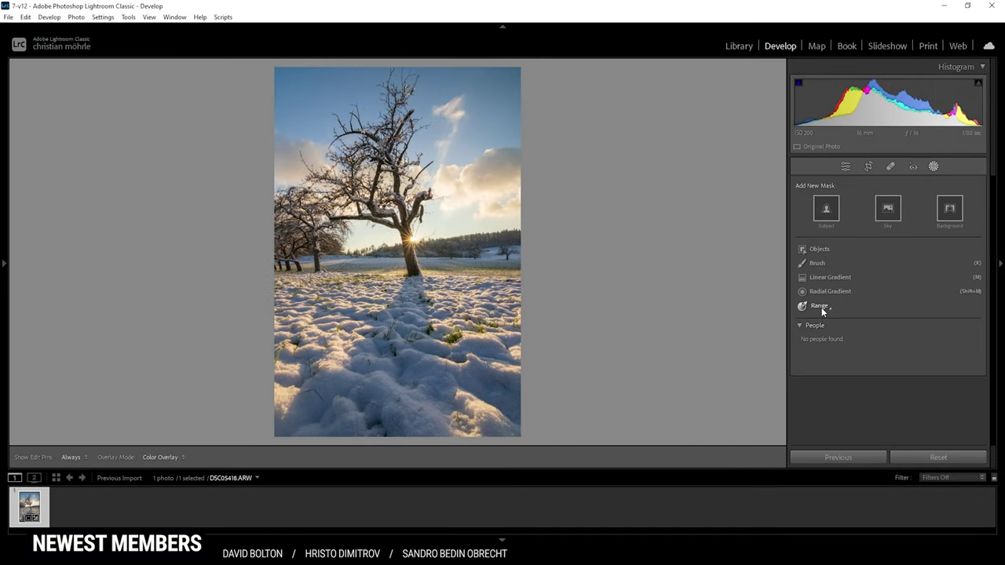
# Build Mask 1 as a Color Range from three sampled sky colours.
pyautogui.moveTo(822, 311)
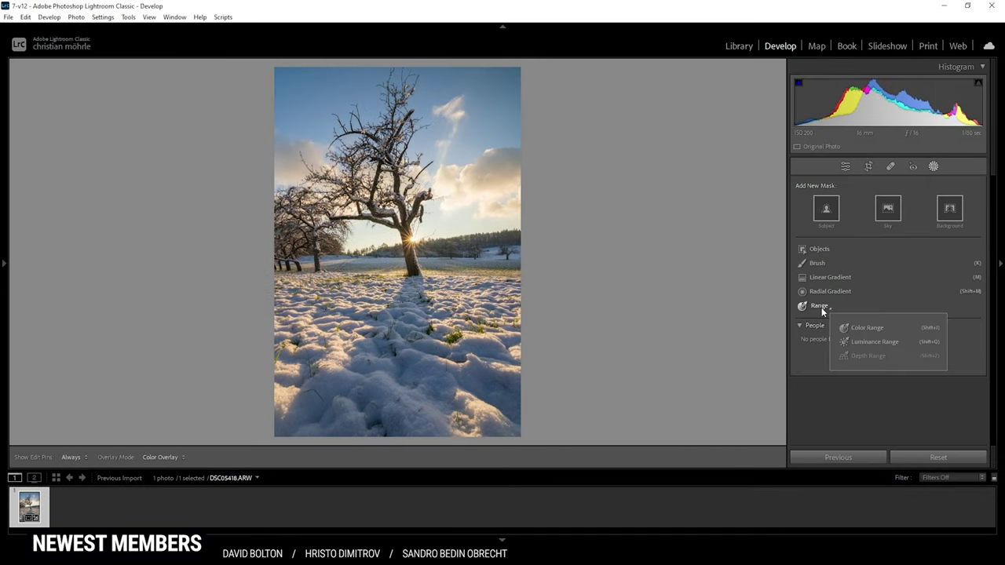
pyautogui.click(861, 329)
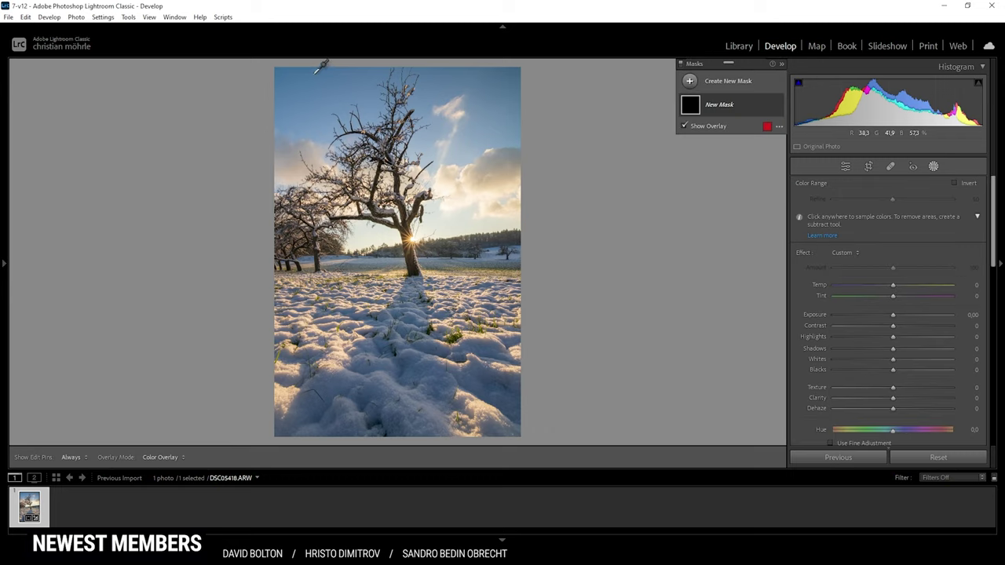
pyautogui.click(314, 74)
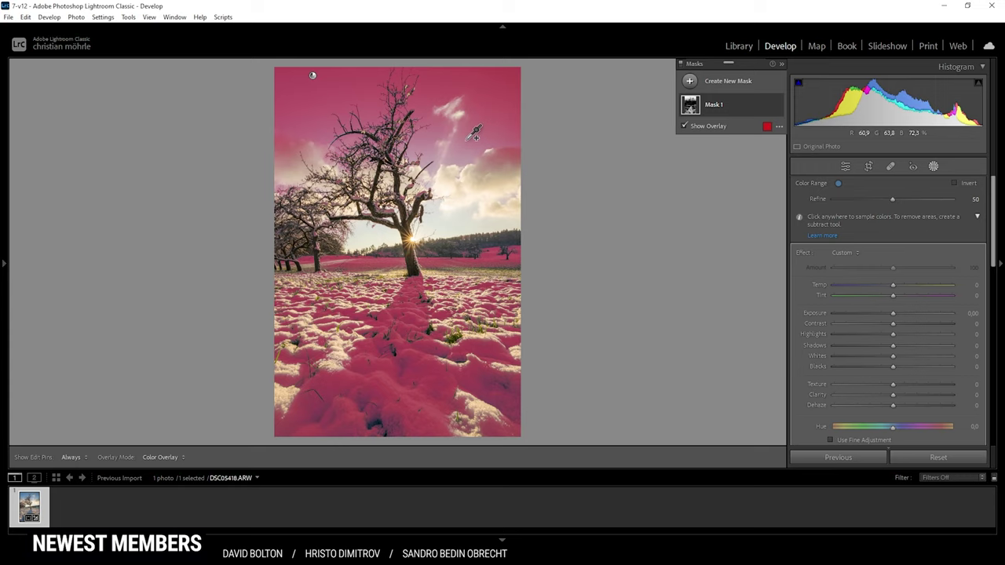
pyautogui.keyDown('shift'); pyautogui.click(473, 135); pyautogui.keyUp('shift')
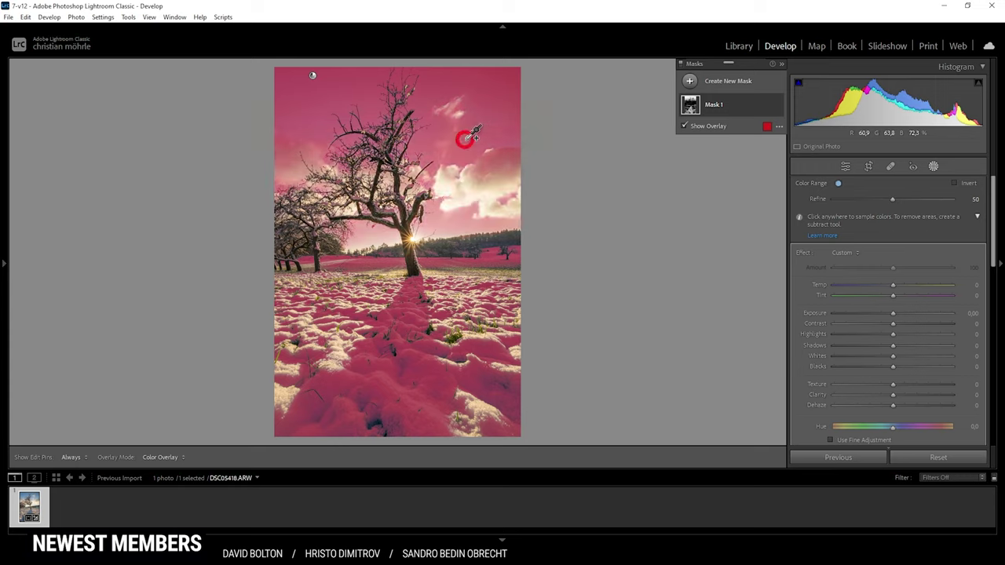
pyautogui.keyDown('shift'); pyautogui.click(374, 105); pyautogui.keyUp('shift')
pyautogui.rightClick(728, 112)
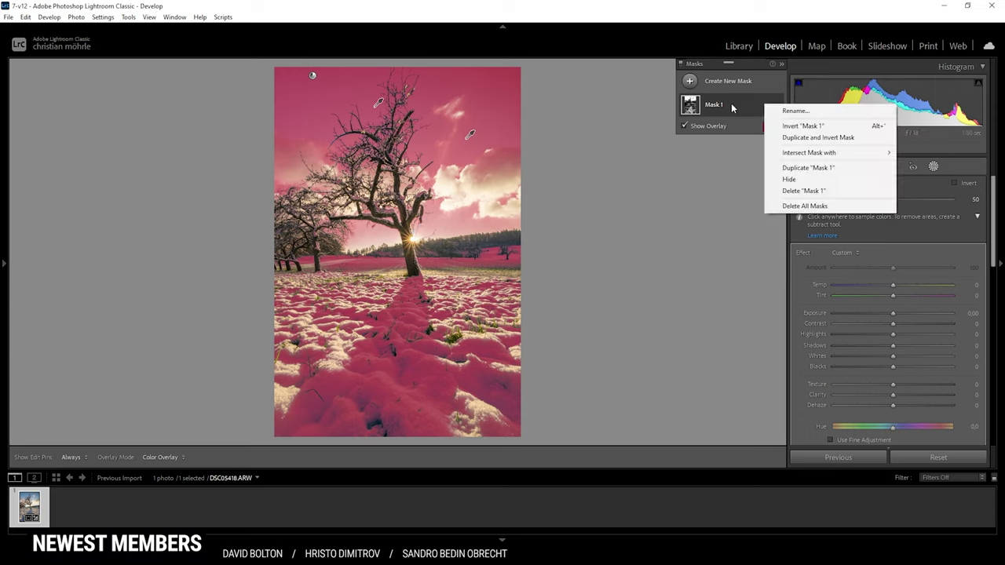
# Subtract a linear gradient from Mask 1 to keep the upper sky, then set Exposure -1.03.
pyautogui.click(731, 105)
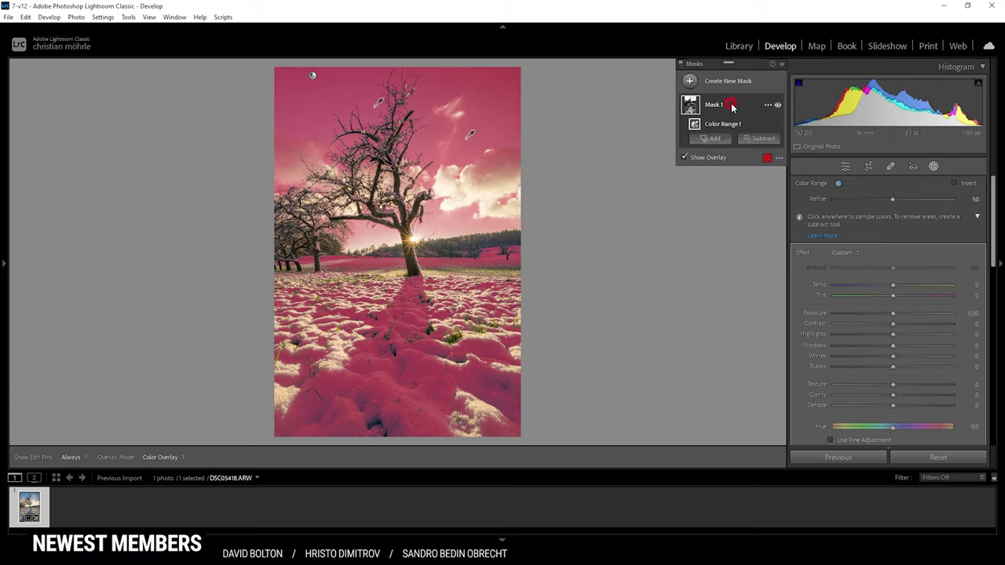
pyautogui.click(763, 139)
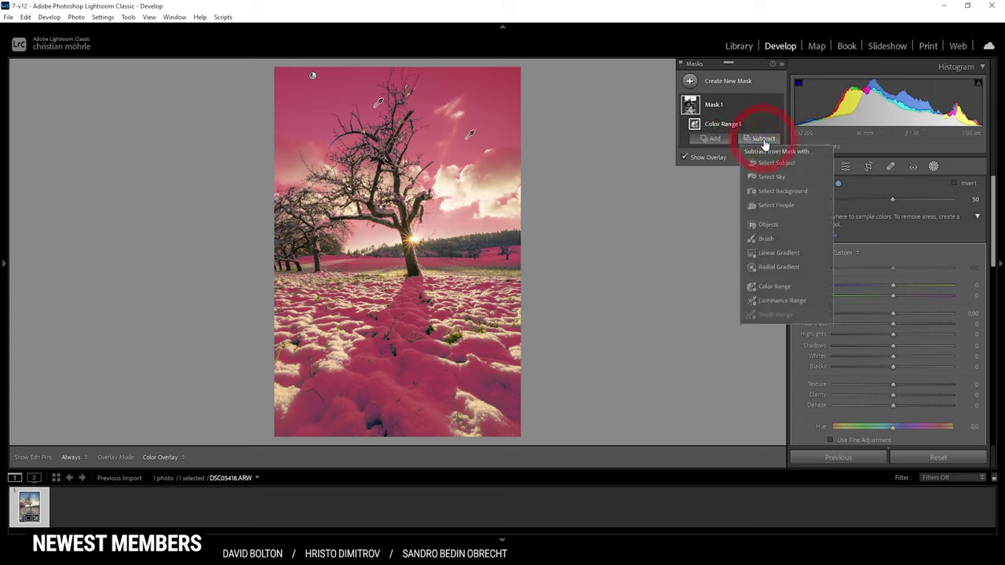
pyautogui.click(778, 255)
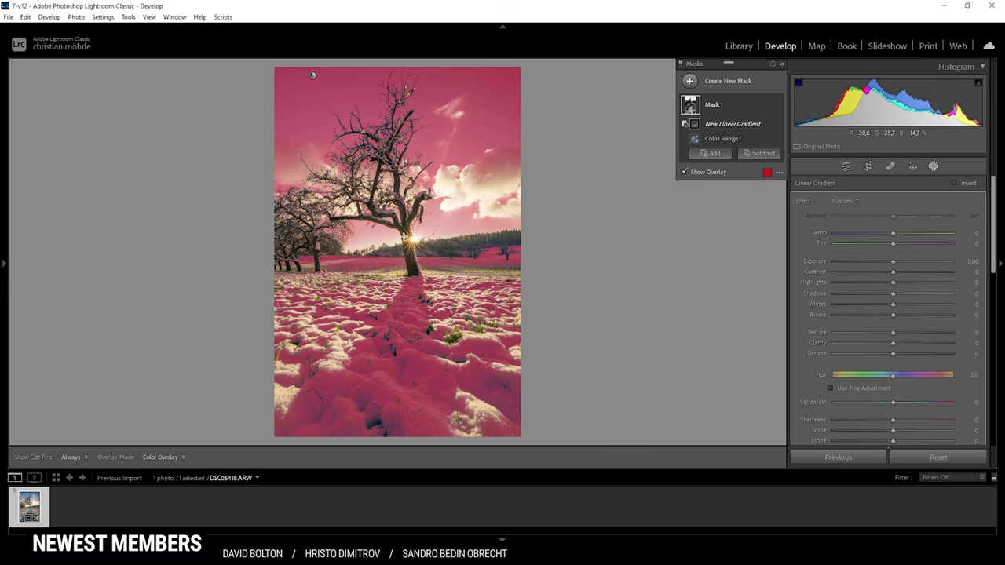
pyautogui.moveTo(403, 236); pyautogui.dragTo(388, 66)
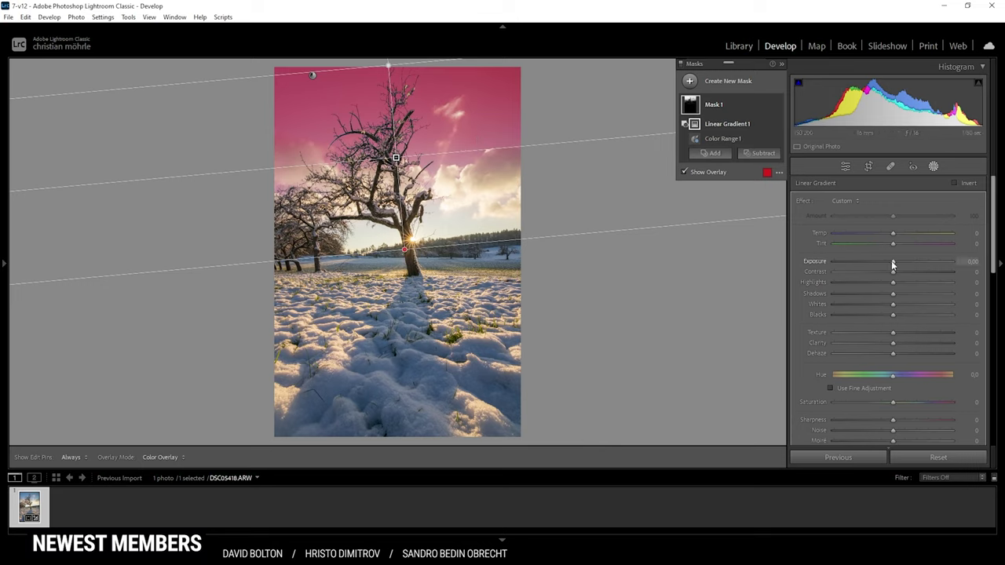
pyautogui.moveTo(893, 264); pyautogui.dragTo(876, 262)
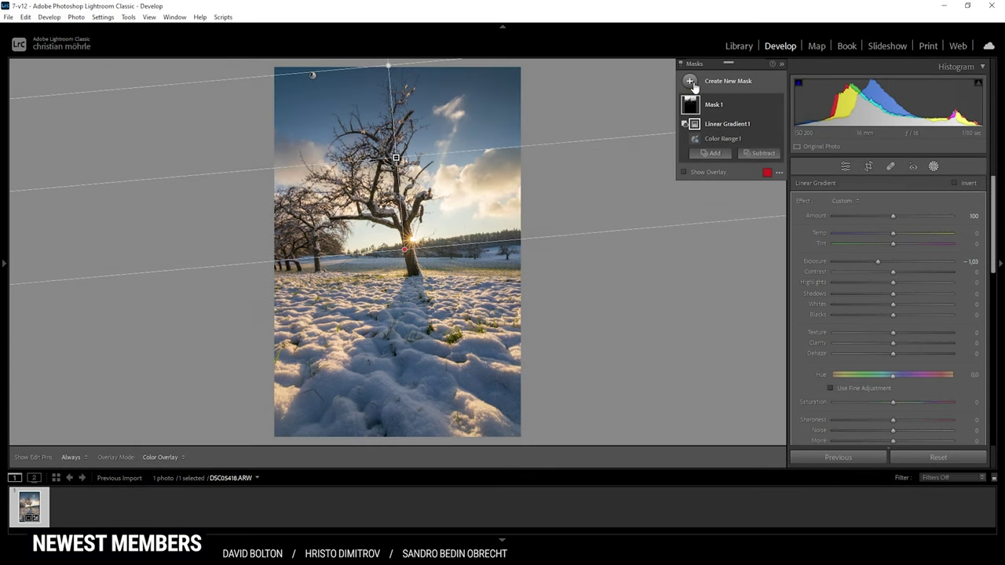
# Draw a new radial gradient mask, Mask 2, positioned around the sun.
pyautogui.click(693, 84)
pyautogui.click(743, 205)
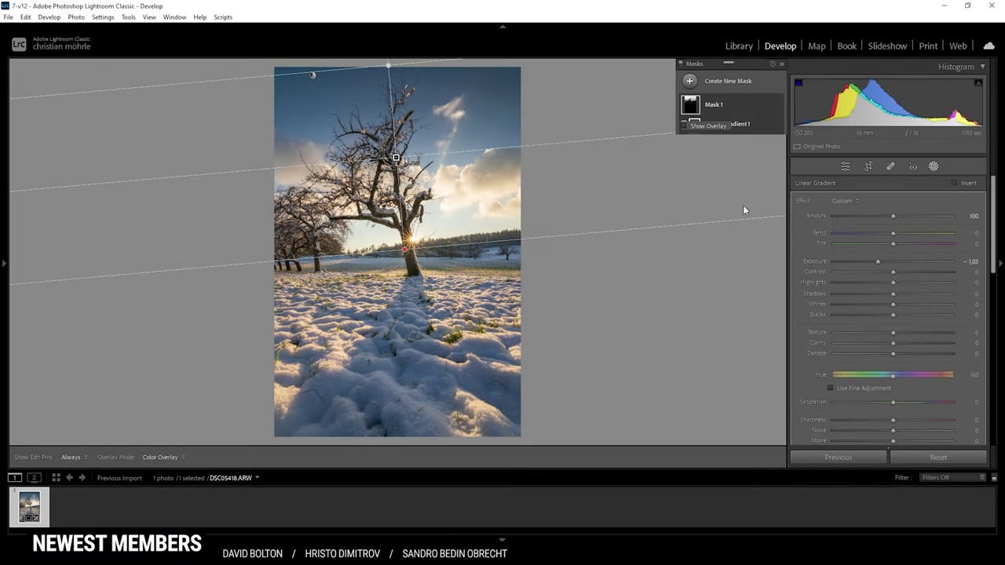
pyautogui.moveTo(447, 232)
pyautogui.mouseDown()
pyautogui.moveTo(497, 234)
pyautogui.moveTo(507, 250)
pyautogui.moveTo(518, 226)
pyautogui.moveTo(460, 240)
pyautogui.mouseUp()
pyautogui.moveTo(523, 229); pyautogui.dragTo(523, 229)
pyautogui.moveTo(455, 243); pyautogui.dragTo(457, 235)
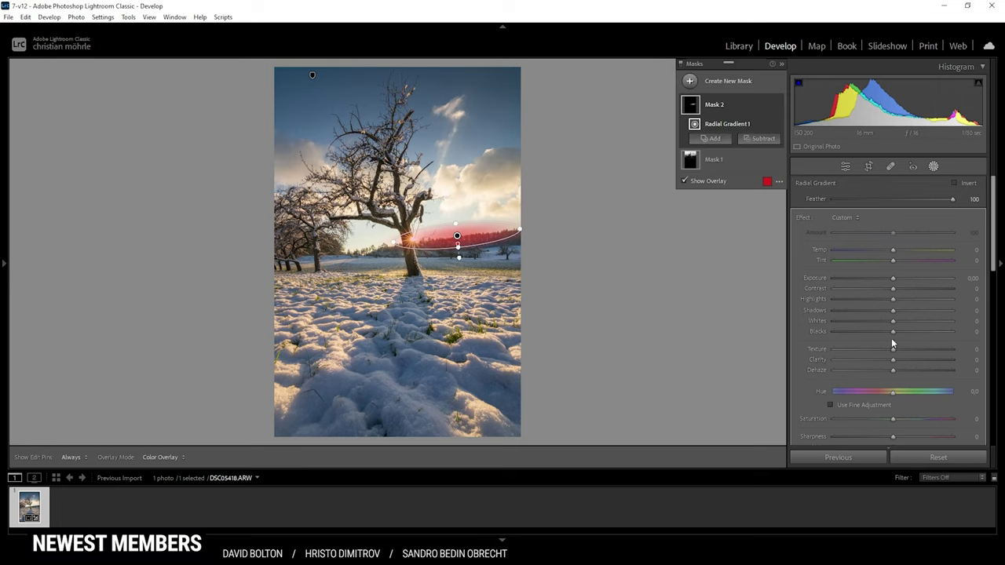
# Give the sun mask Blacks +50, Dehaze -13 and Temp +22.
pyautogui.moveTo(893, 336); pyautogui.dragTo(923, 334)
pyautogui.scroll(-3, 895, 299)
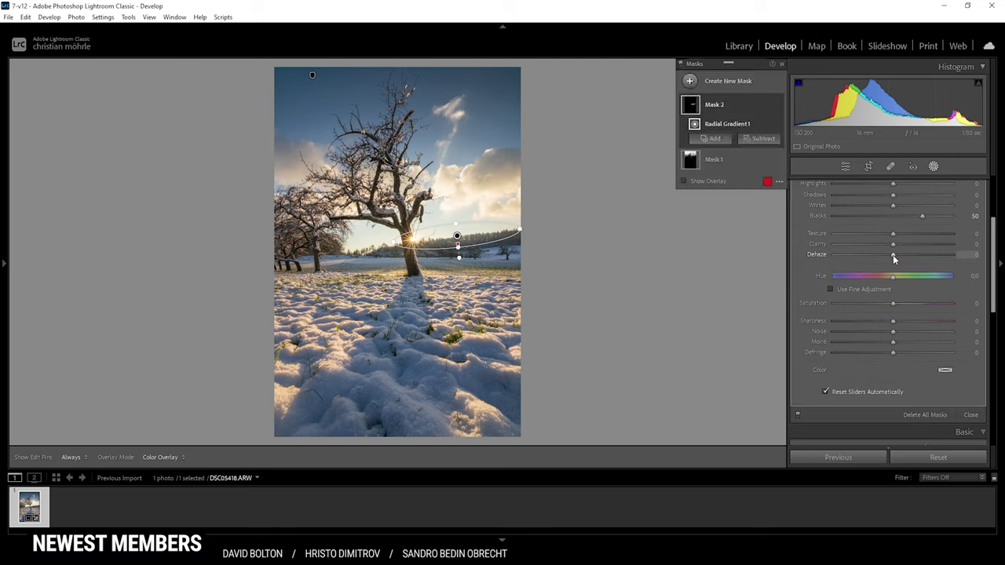
pyautogui.moveTo(893, 255); pyautogui.dragTo(885, 253)
pyautogui.scroll(2, 920, 310)
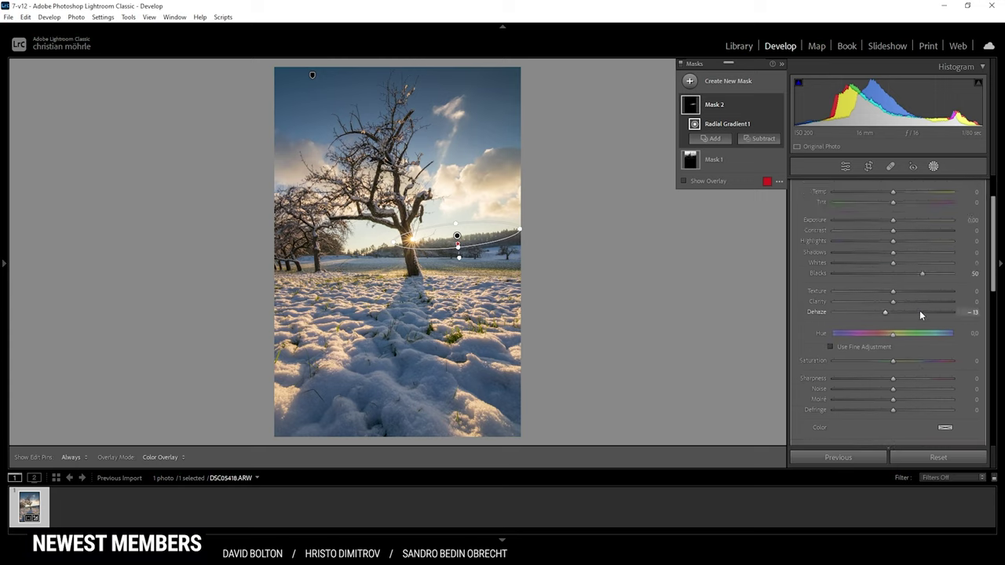
pyautogui.scroll(2, 920, 314)
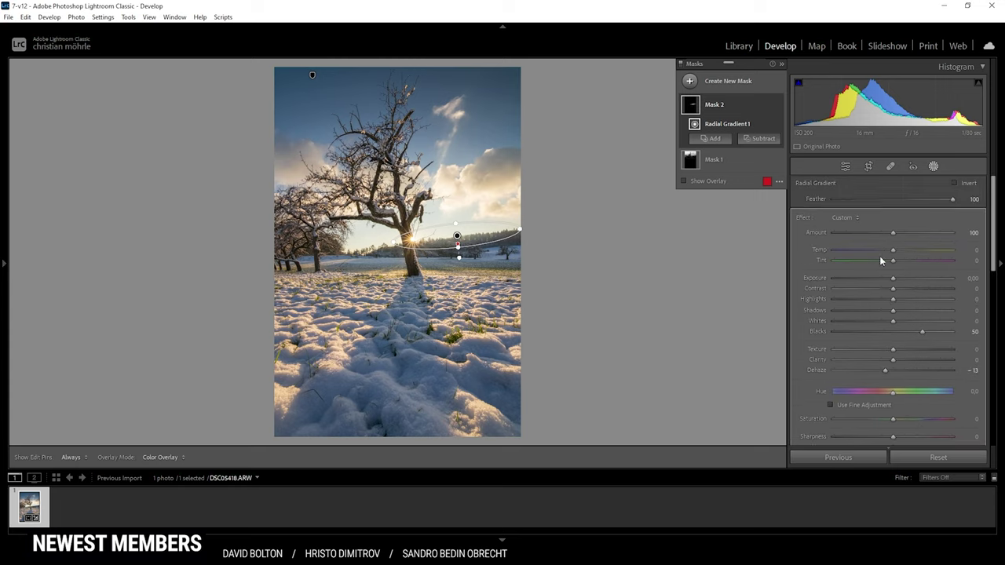
pyautogui.moveTo(897, 254); pyautogui.dragTo(897, 255)
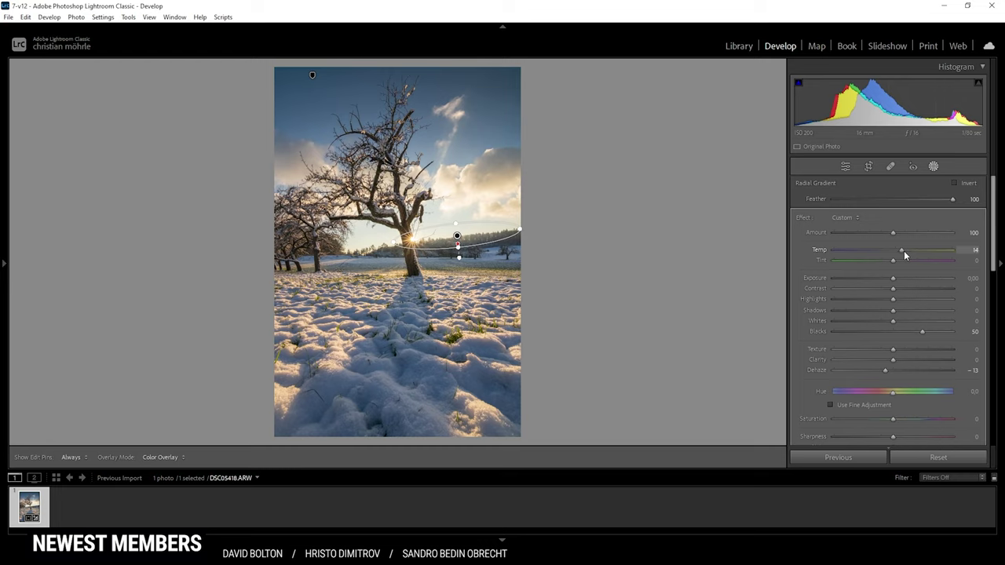
pyautogui.moveTo(904, 250); pyautogui.dragTo(908, 251)
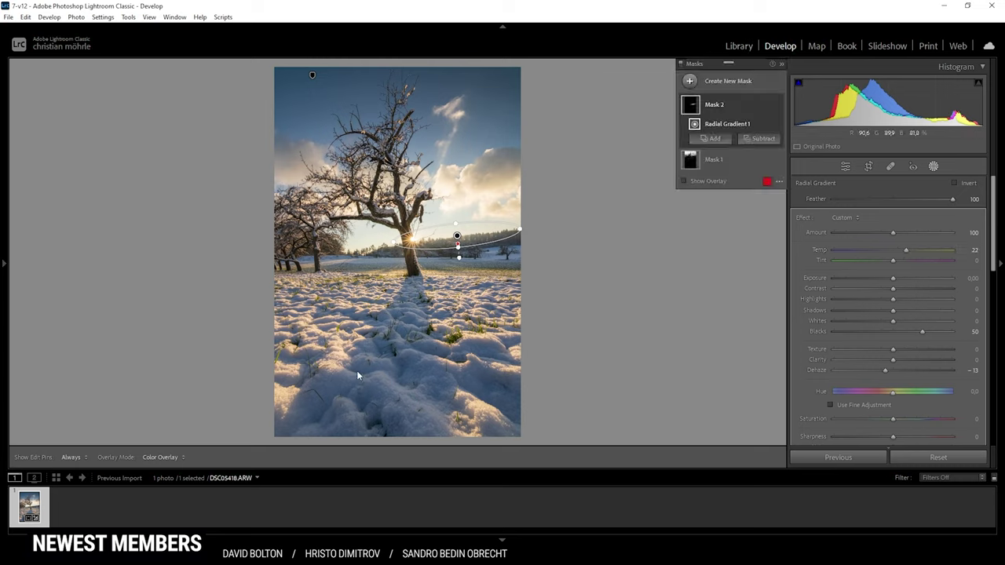
# Add a foreground linear gradient mask with Clarity +28 and Texture +4, then begin a Color Range mask.
pyautogui.click(690, 81)
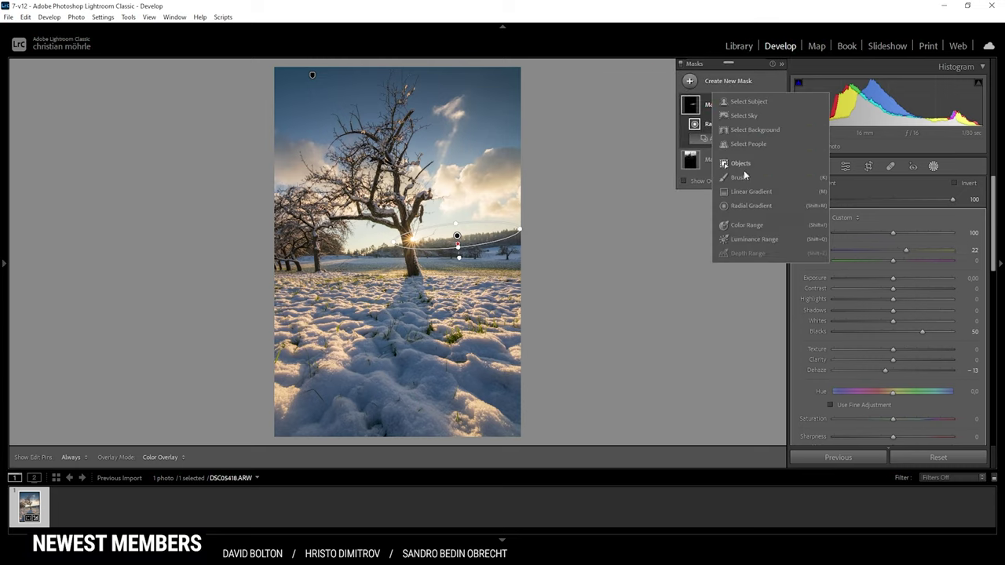
pyautogui.click(751, 192)
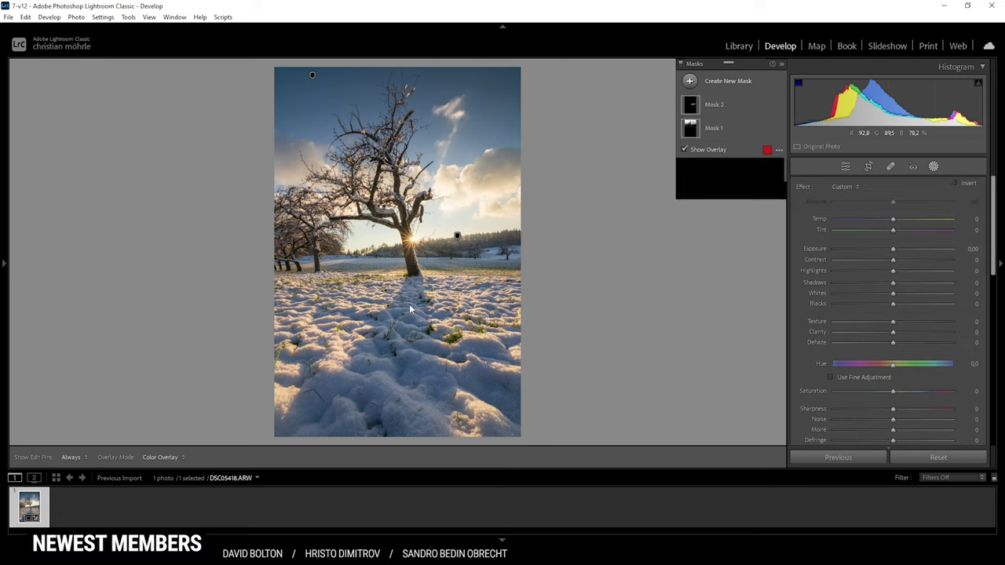
pyautogui.moveTo(402, 314)
pyautogui.mouseDown()
pyautogui.moveTo(413, 275)
pyautogui.moveTo(400, 279)
pyautogui.moveTo(398, 320)
pyautogui.mouseUp()
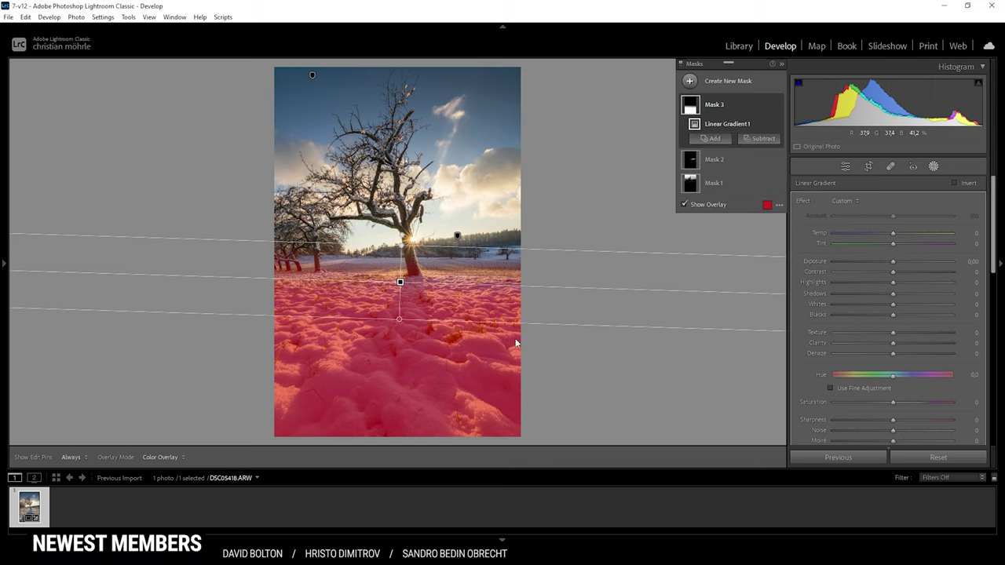
pyautogui.scroll(-5, 865, 323)
pyautogui.scroll(3, 880, 321)
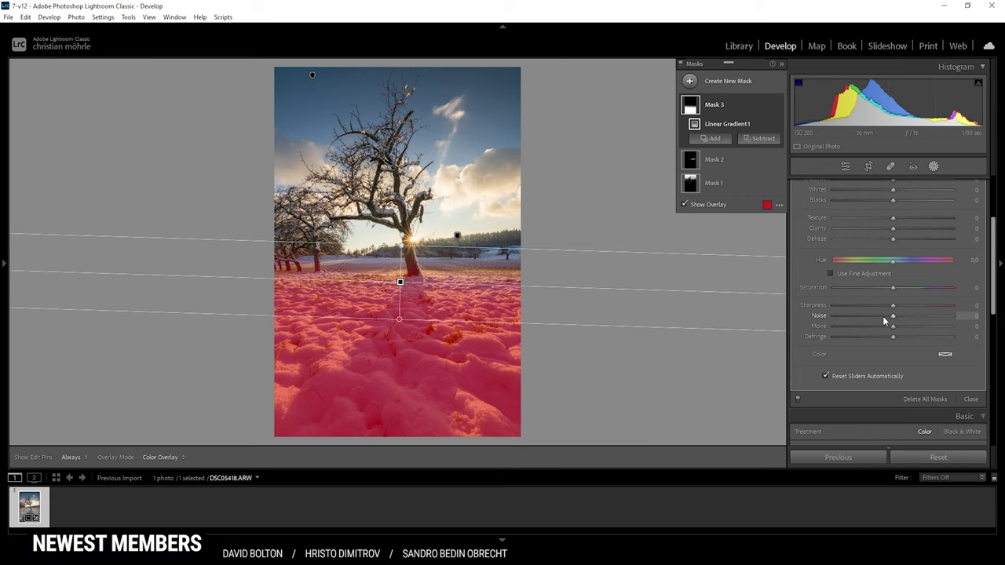
pyautogui.moveTo(895, 227)
pyautogui.mouseDown()
pyautogui.moveTo(912, 230)
pyautogui.moveTo(893, 218)
pyautogui.mouseUp()
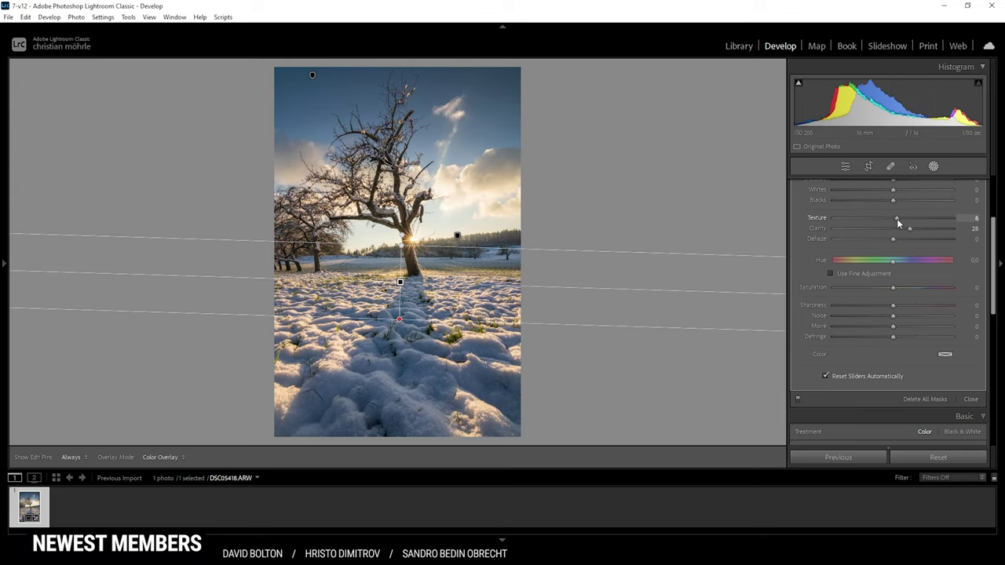
pyautogui.moveTo(897, 220); pyautogui.dragTo(895, 219)
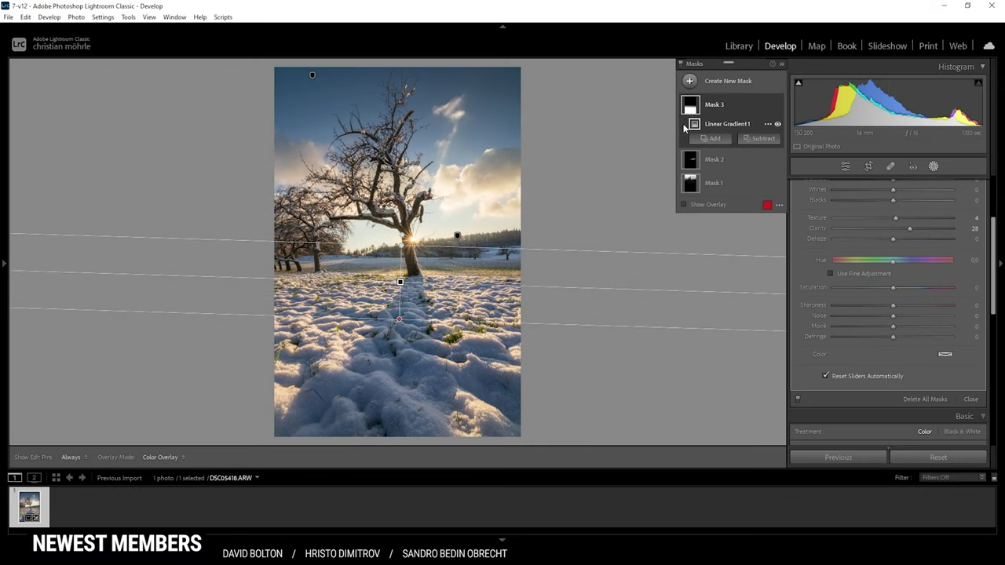
pyautogui.click(690, 83)
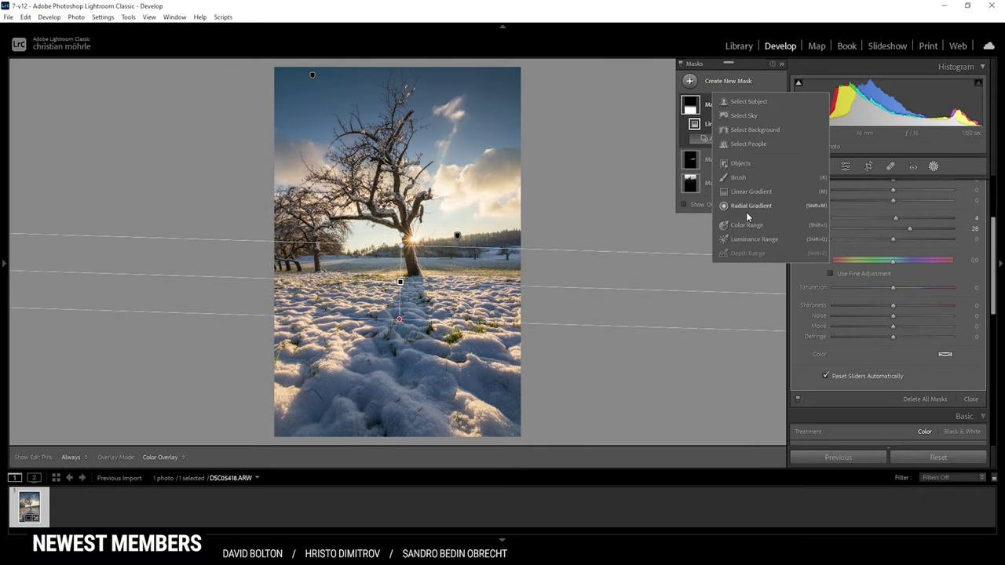
pyautogui.click(753, 230)
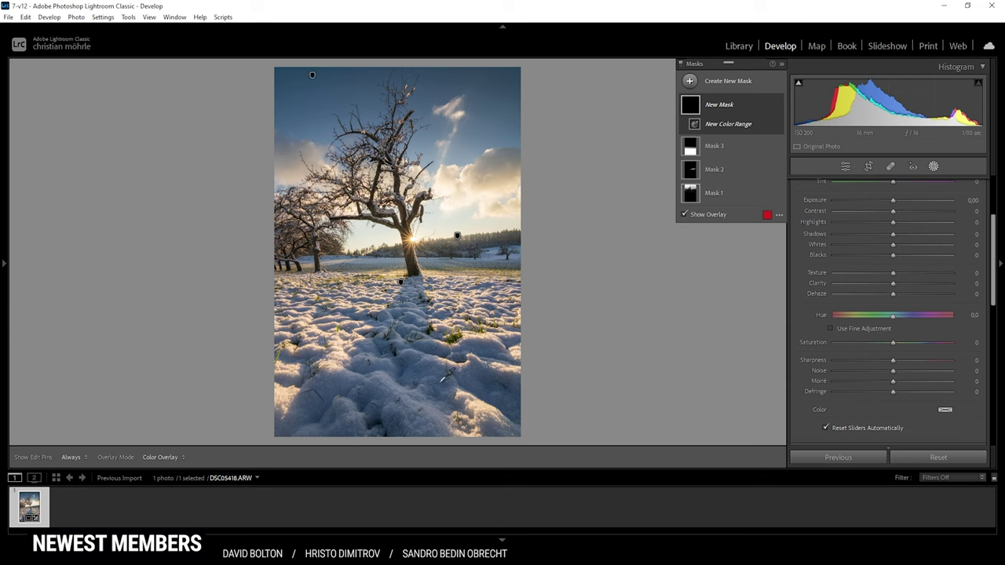
# Sample the snow colour and subtract a linear gradient to clear the sky and background.
pyautogui.click(375, 385)
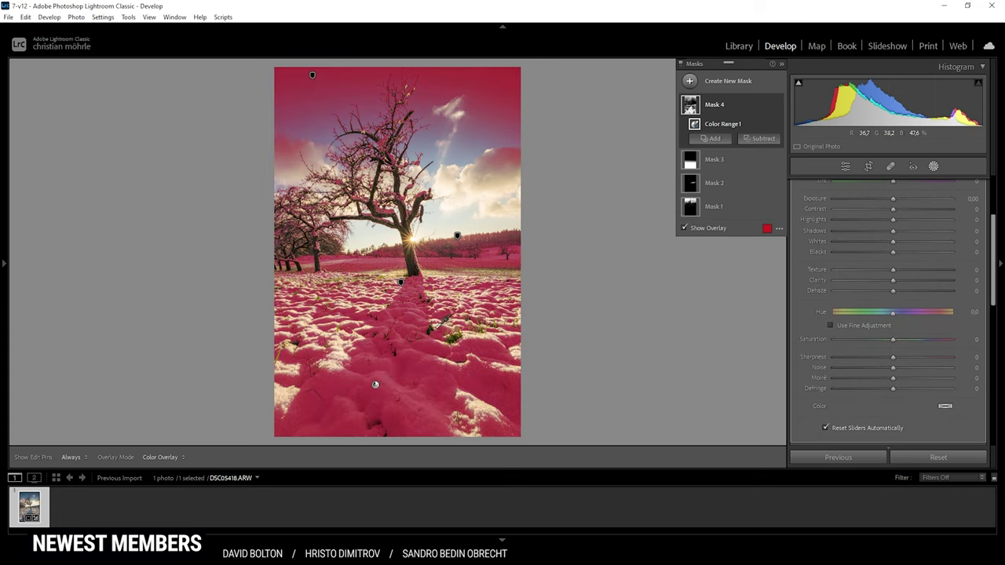
pyautogui.click(763, 139)
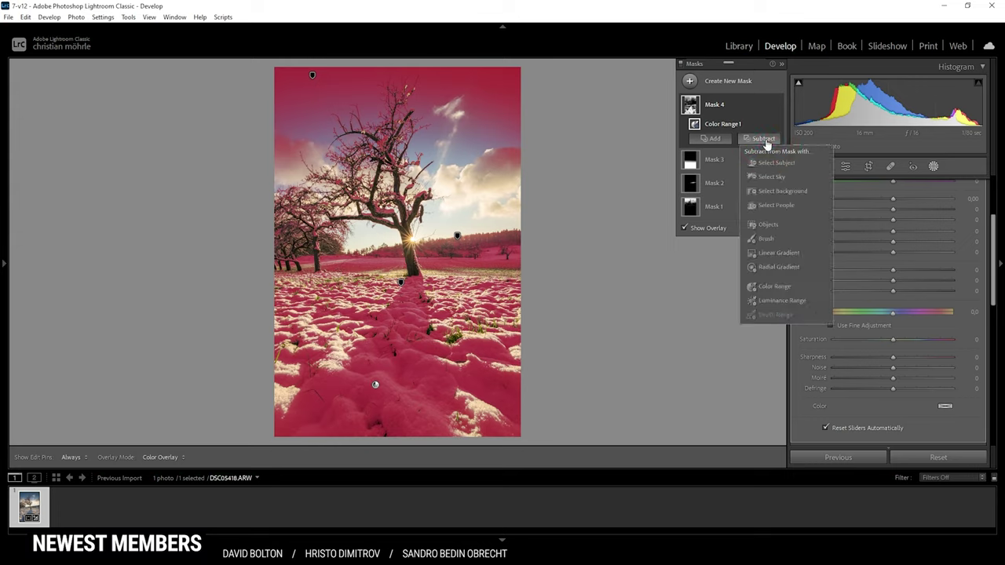
pyautogui.click(772, 255)
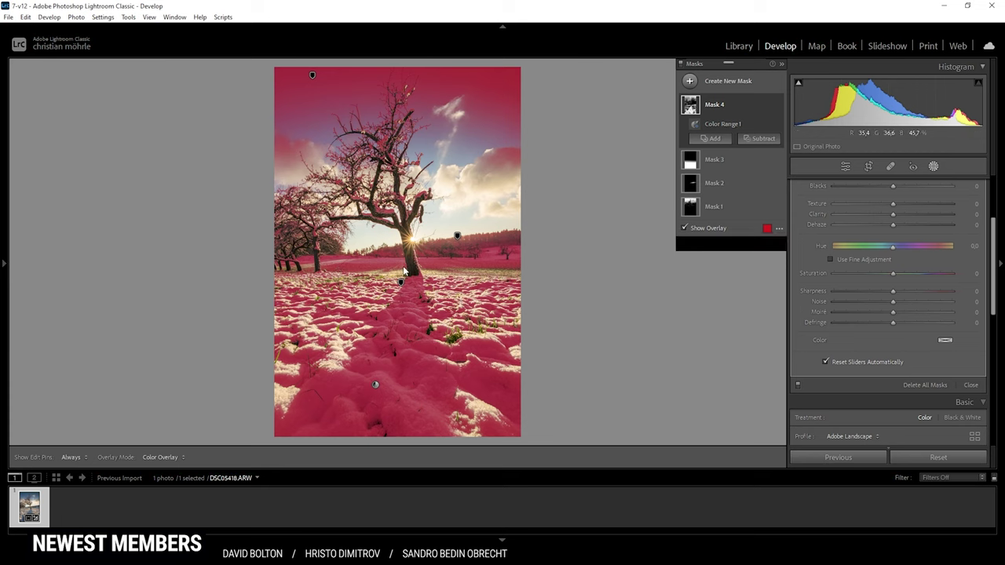
pyautogui.moveTo(405, 267); pyautogui.dragTo(407, 287)
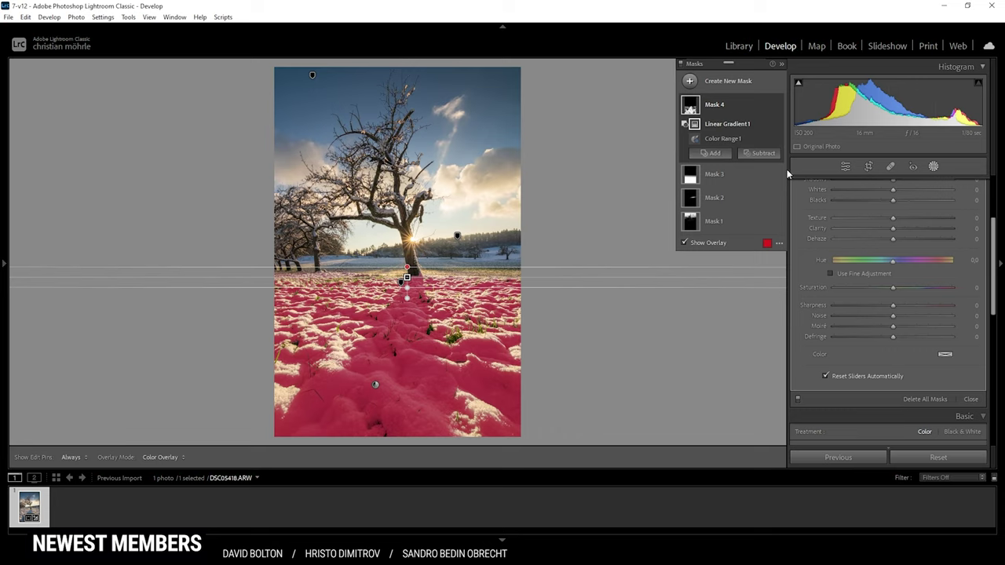
# Paint the left, lower-left and right snow out of the mask with a subtract brush.
pyautogui.click(770, 156)
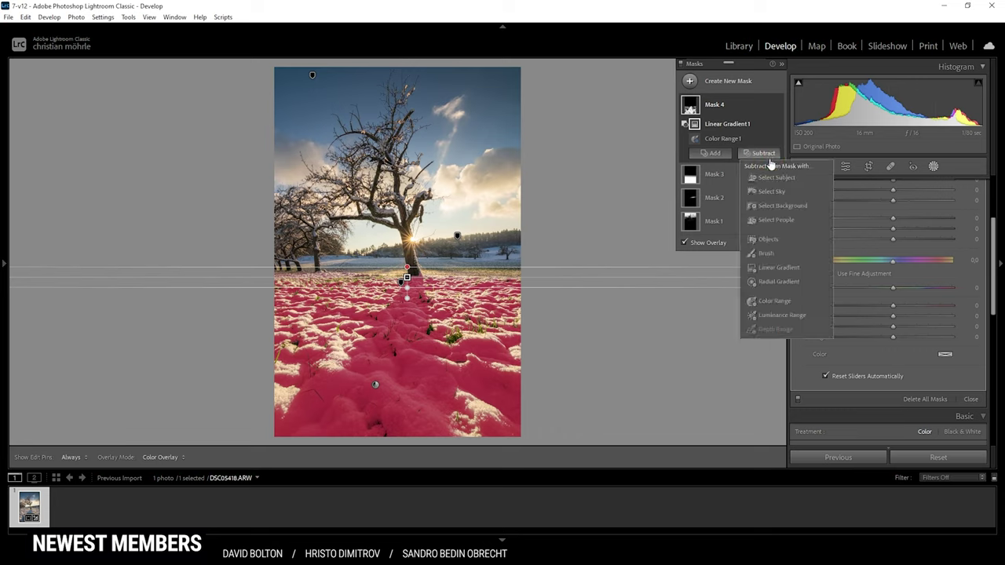
pyautogui.click(767, 253)
pyautogui.moveTo(342, 328)
pyautogui.mouseDown()
pyautogui.moveTo(322, 307)
pyautogui.moveTo(259, 291)
pyautogui.moveTo(351, 267)
pyautogui.moveTo(305, 303)
pyautogui.mouseUp()
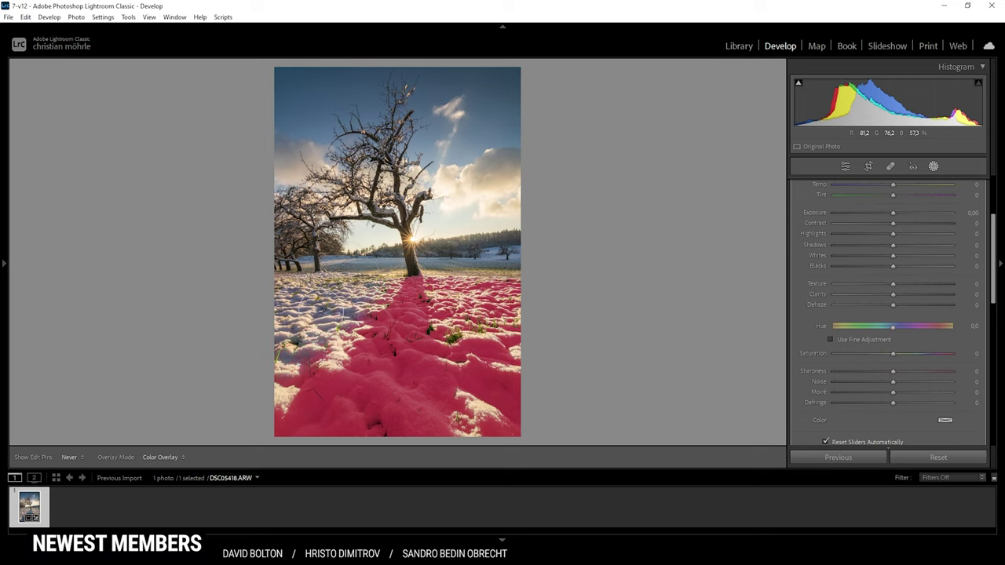
pyautogui.moveTo(291, 379)
pyautogui.mouseDown()
pyautogui.moveTo(300, 365)
pyautogui.moveTo(260, 370)
pyautogui.moveTo(366, 284)
pyautogui.moveTo(316, 304)
pyautogui.mouseUp()
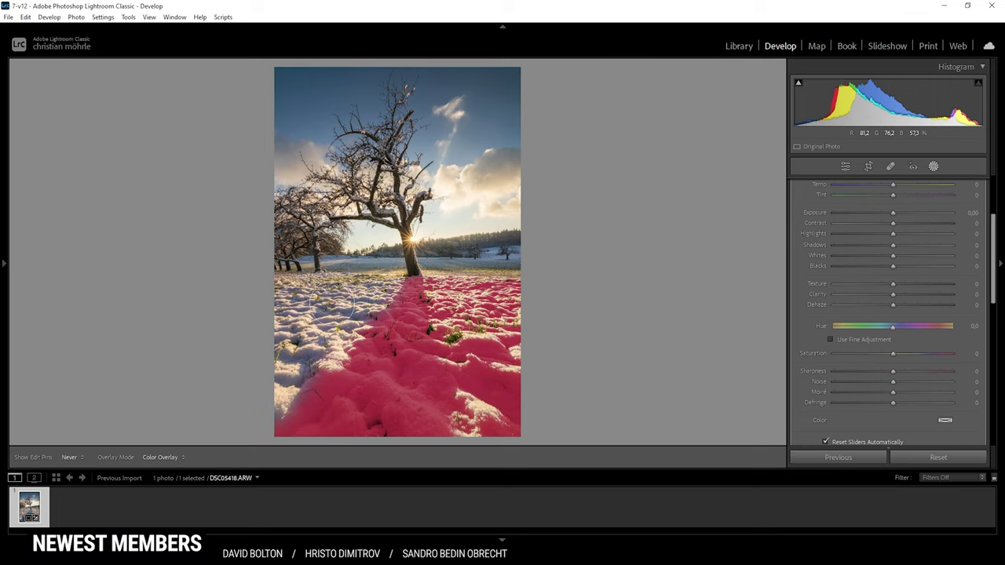
pyautogui.moveTo(481, 287); pyautogui.dragTo(458, 257)
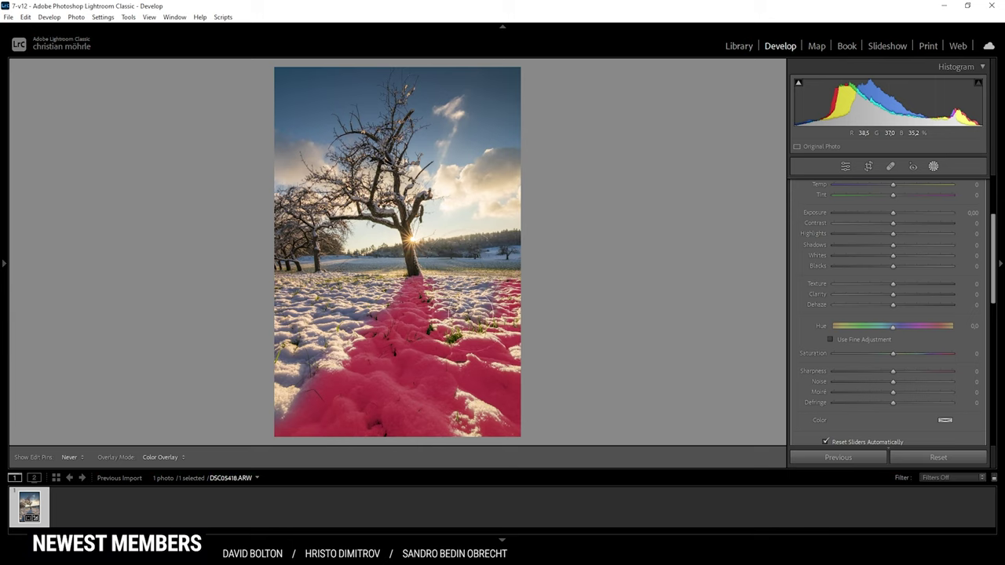
pyautogui.moveTo(510, 345)
pyautogui.mouseDown()
pyautogui.moveTo(499, 424)
pyautogui.moveTo(460, 274)
pyautogui.mouseUp()
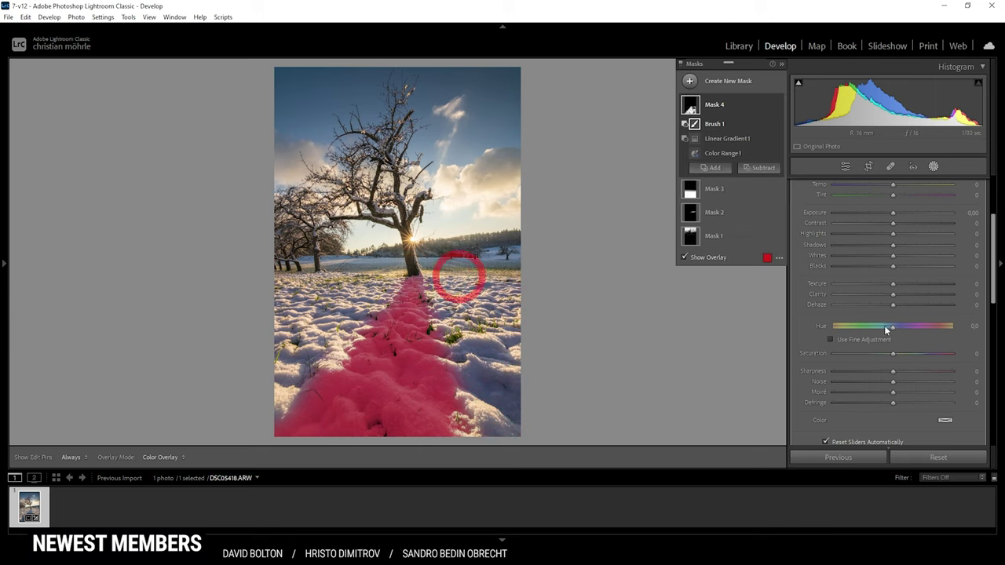
# Darken the snow path mask to Exposure -0.50 and deselect Mask 4.
pyautogui.click(893, 213)
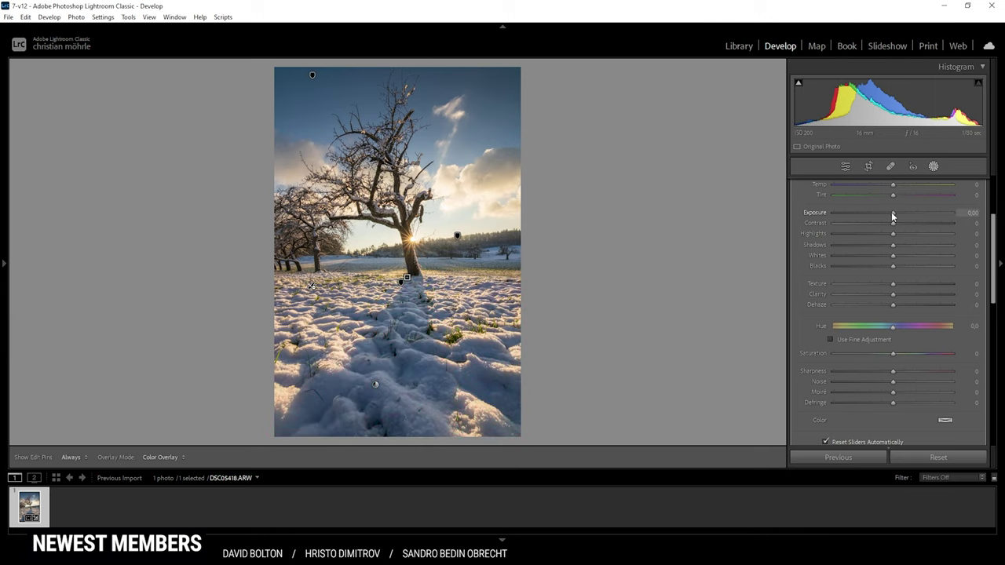
pyautogui.moveTo(892, 212); pyautogui.dragTo(885, 212)
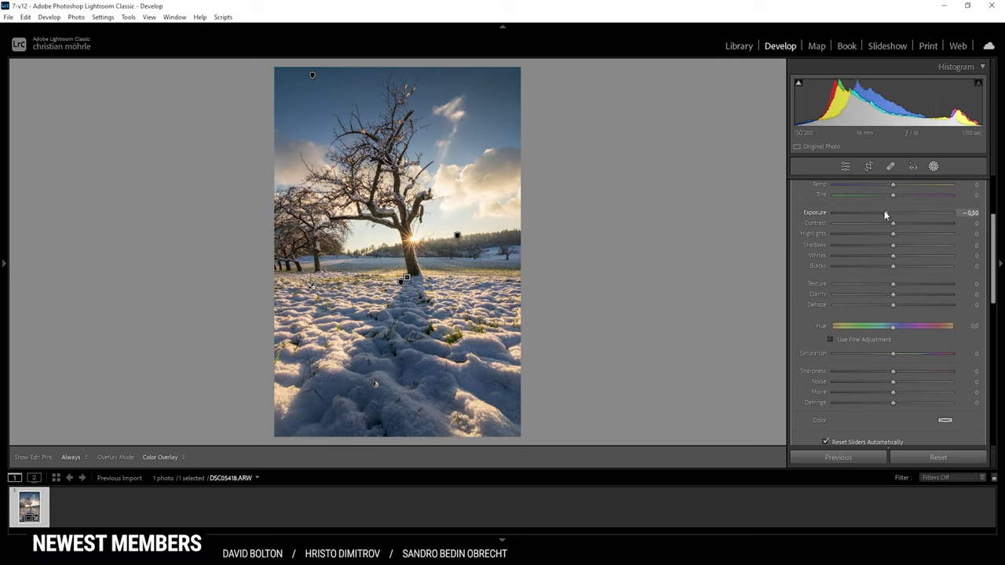
pyautogui.click(934, 167)
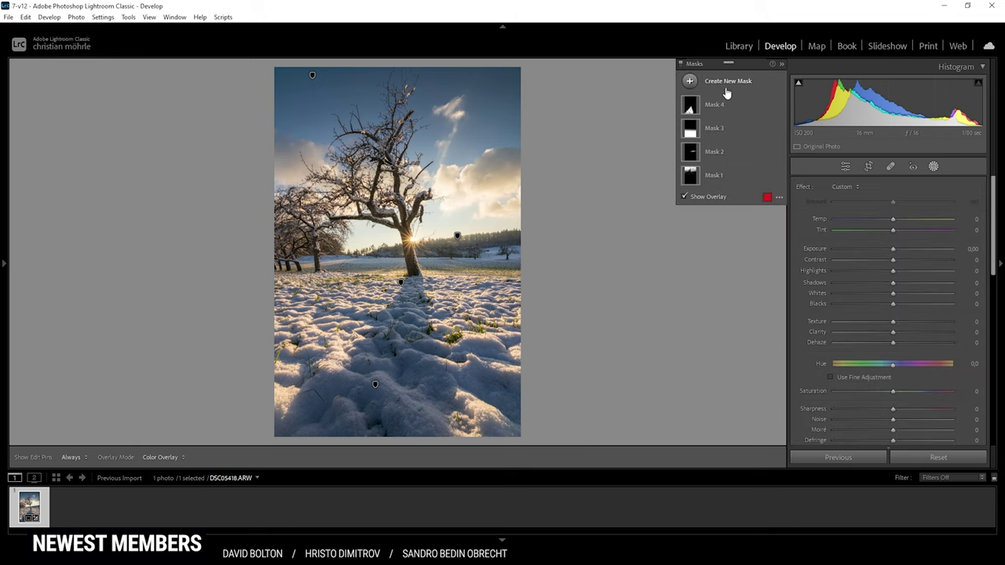
# Compare the photo with and without the mask adjustments, then close masking.
pyautogui.click(681, 63)
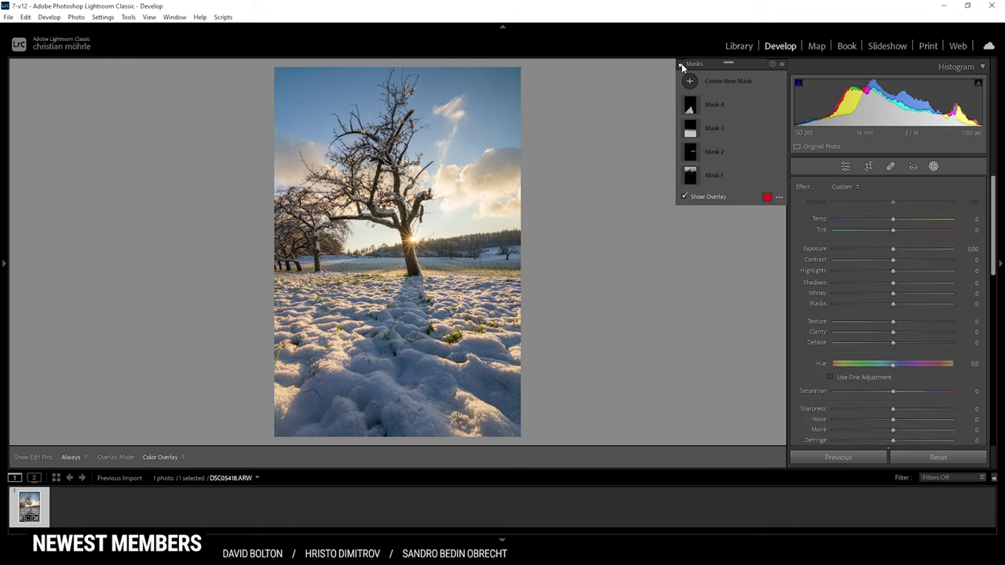
pyautogui.click(681, 64)
pyautogui.click(681, 64)
pyautogui.click(681, 64)
pyautogui.click(681, 64)
pyautogui.click(681, 63)
pyautogui.click(934, 168)
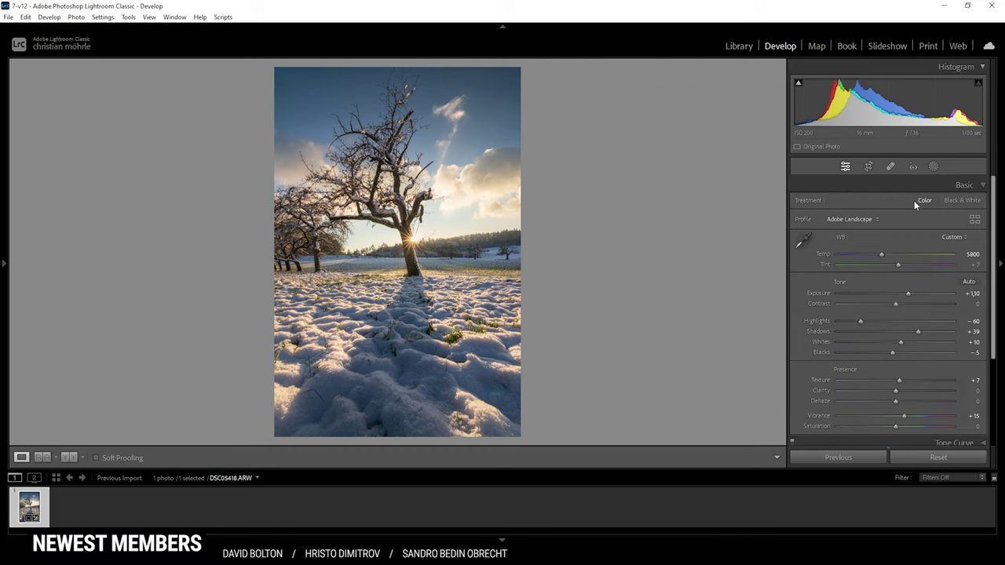
# Set HSL saturation to Orange +38, Yellow +11, Green −100 and Blue +17.
pyautogui.scroll(-4, 911, 199)
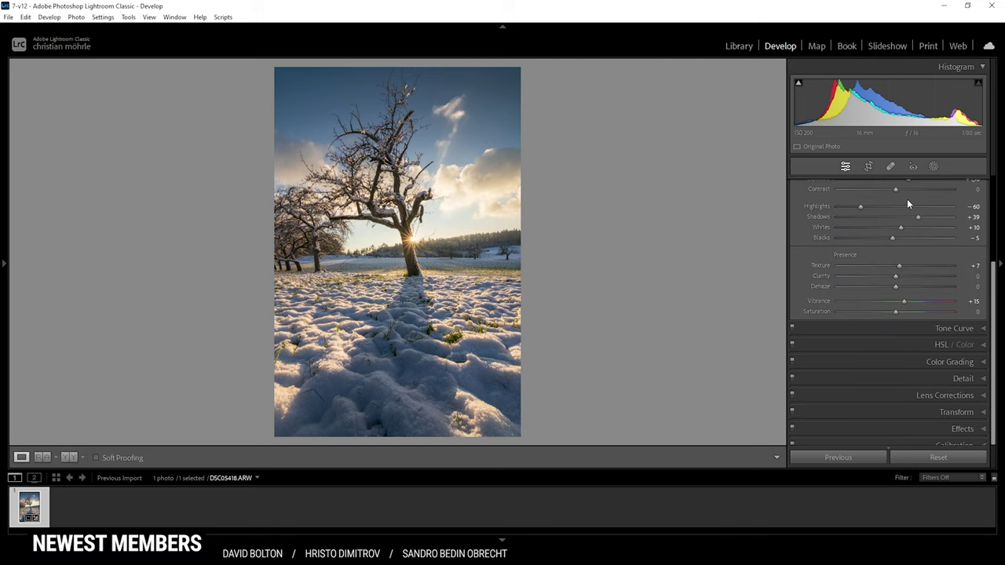
pyautogui.click(986, 336)
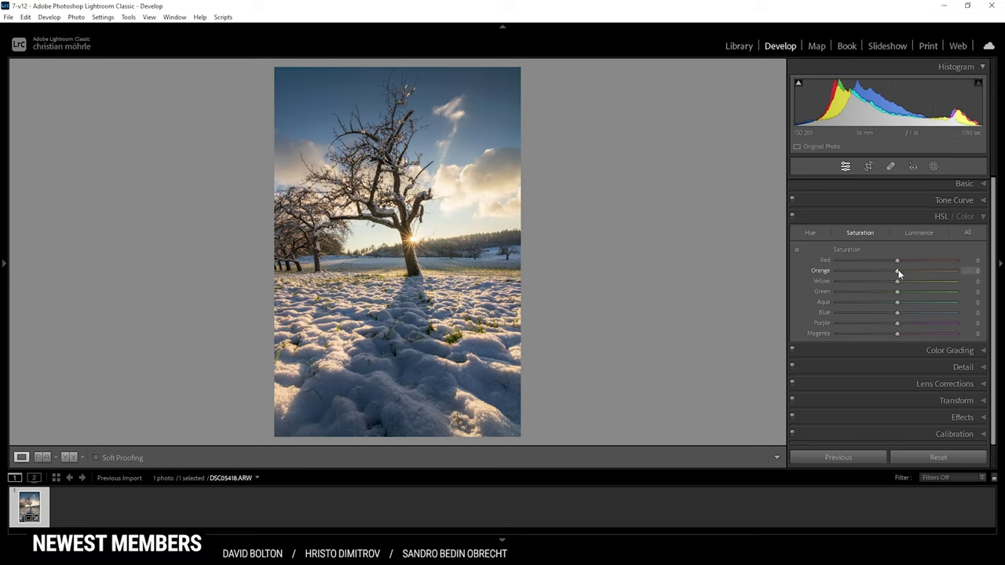
pyautogui.moveTo(898, 270); pyautogui.dragTo(920, 270)
pyautogui.moveTo(904, 279); pyautogui.dragTo(737, 285)
pyautogui.moveTo(897, 314); pyautogui.dragTo(908, 314)
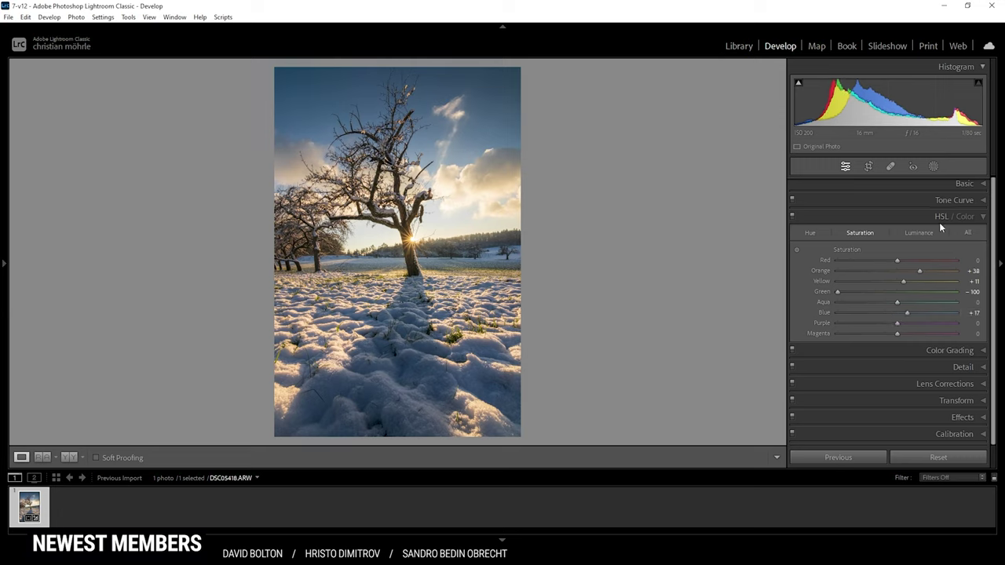
# Compare the photo with and without the HSL saturation edits.
pyautogui.click(792, 217)
pyautogui.click(793, 216)
pyautogui.click(792, 216)
pyautogui.click(793, 216)
pyautogui.click(792, 216)
pyautogui.click(792, 216)
# Give the Color Grading highlights a warm tint of Hue 35, Saturation 26.
pyautogui.click(985, 218)
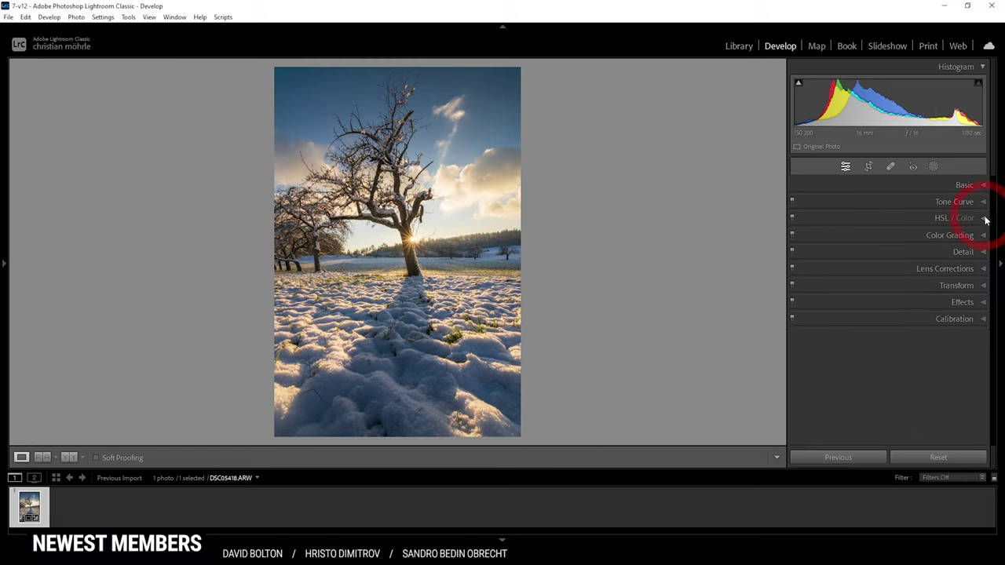
pyautogui.click(980, 237)
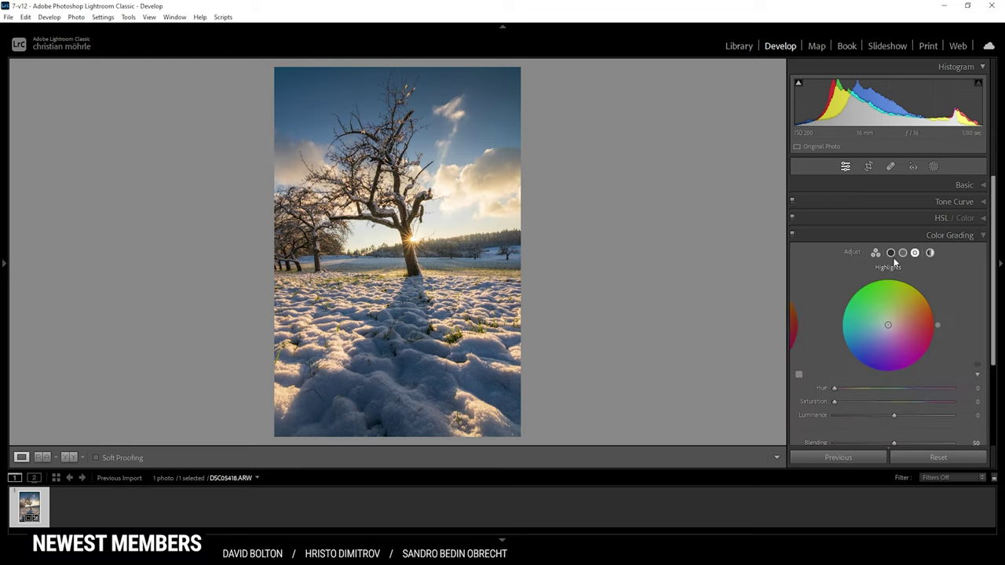
pyautogui.scroll(-1, 956, 326)
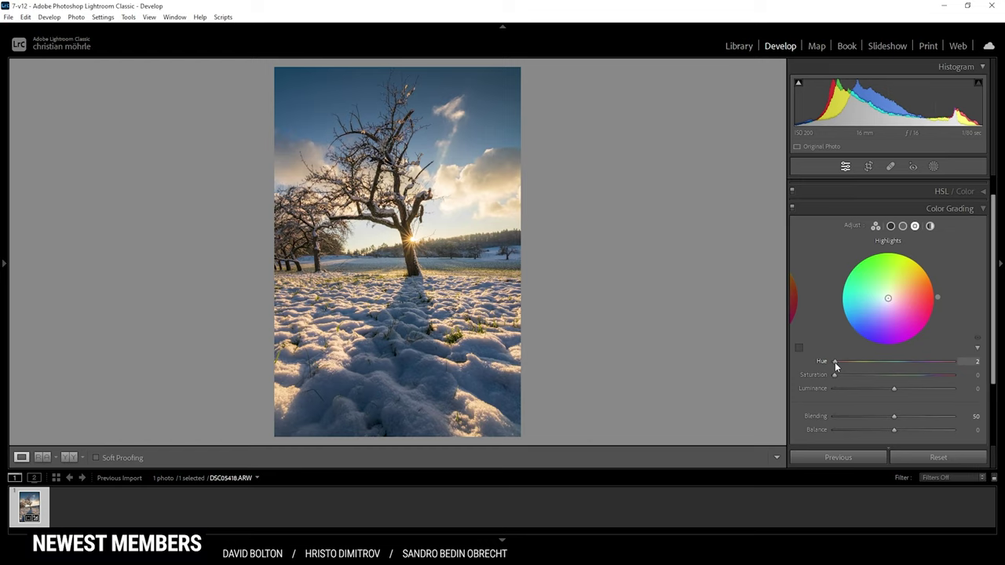
pyautogui.moveTo(835, 362); pyautogui.dragTo(847, 369)
pyautogui.moveTo(846, 367); pyautogui.dragTo(846, 366)
pyautogui.moveTo(838, 375); pyautogui.dragTo(864, 376)
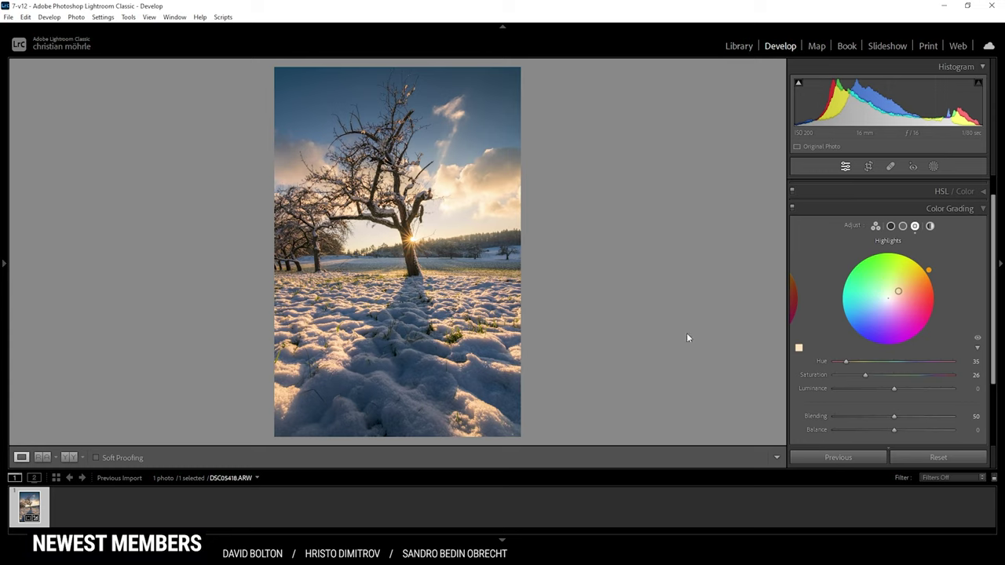
# Tint midtones blue at Hue 208, Saturation 10 and shadows at Hue 217, Saturation 3.
pyautogui.click(902, 226)
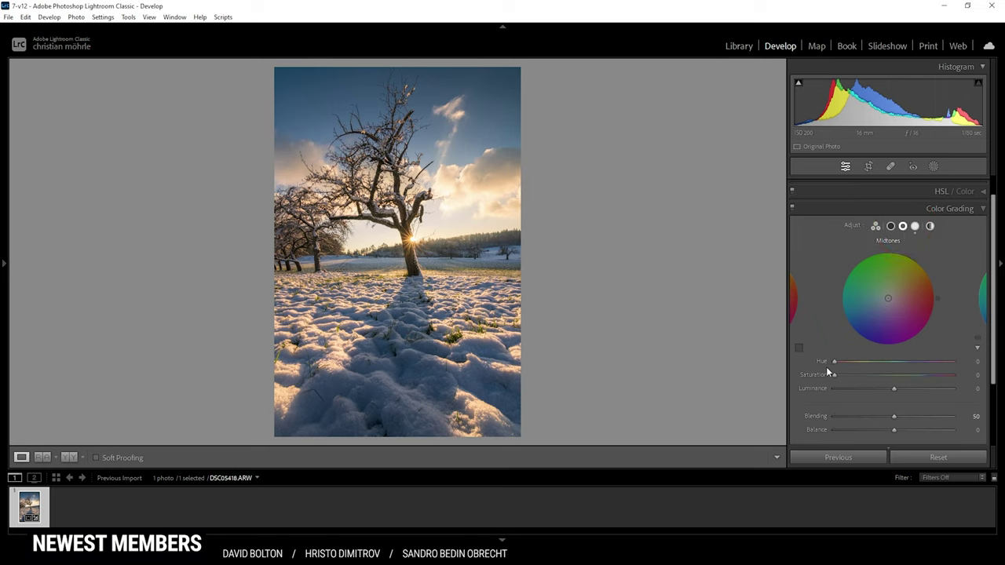
pyautogui.moveTo(831, 368); pyautogui.dragTo(907, 372)
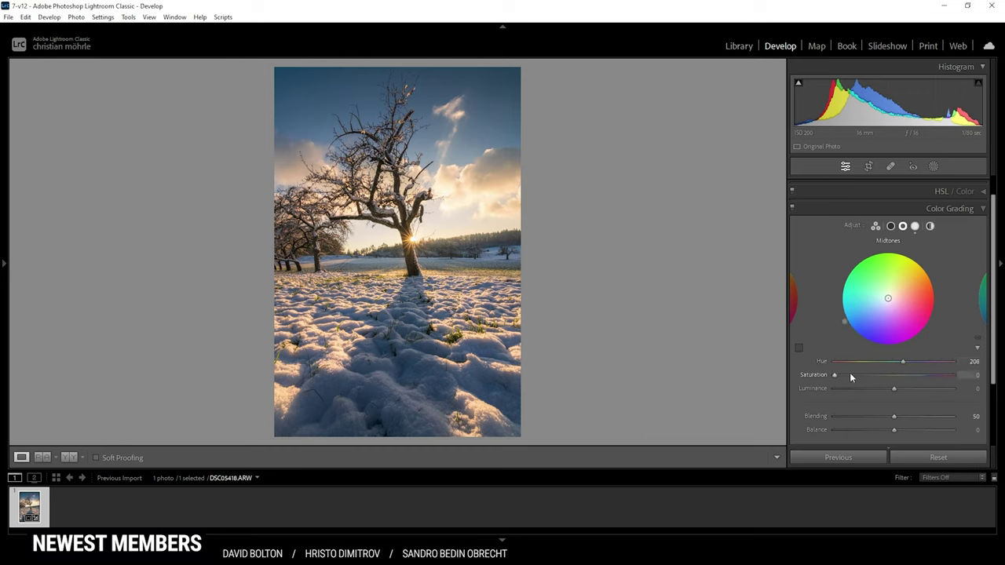
pyautogui.moveTo(837, 372); pyautogui.dragTo(847, 376)
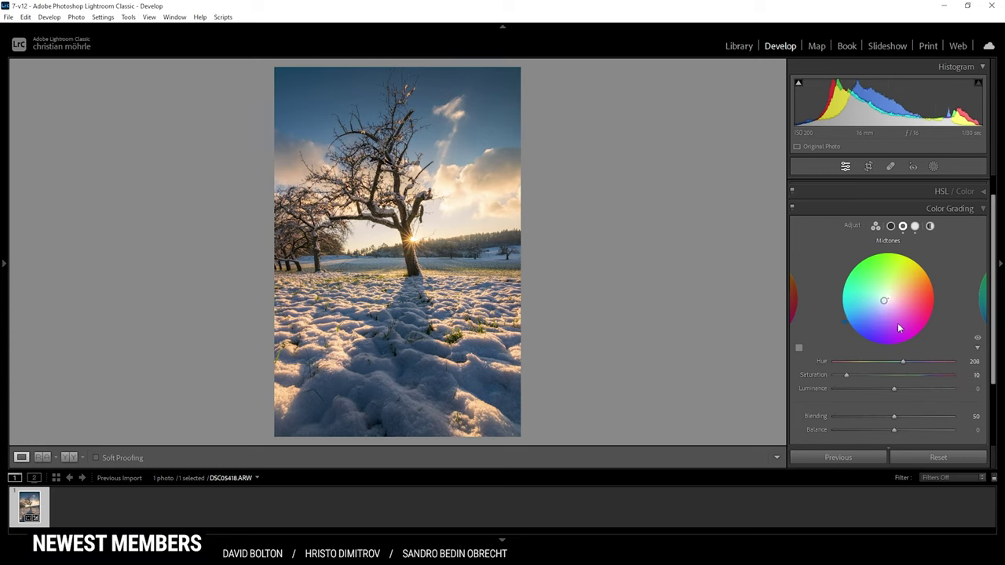
pyautogui.click(889, 227)
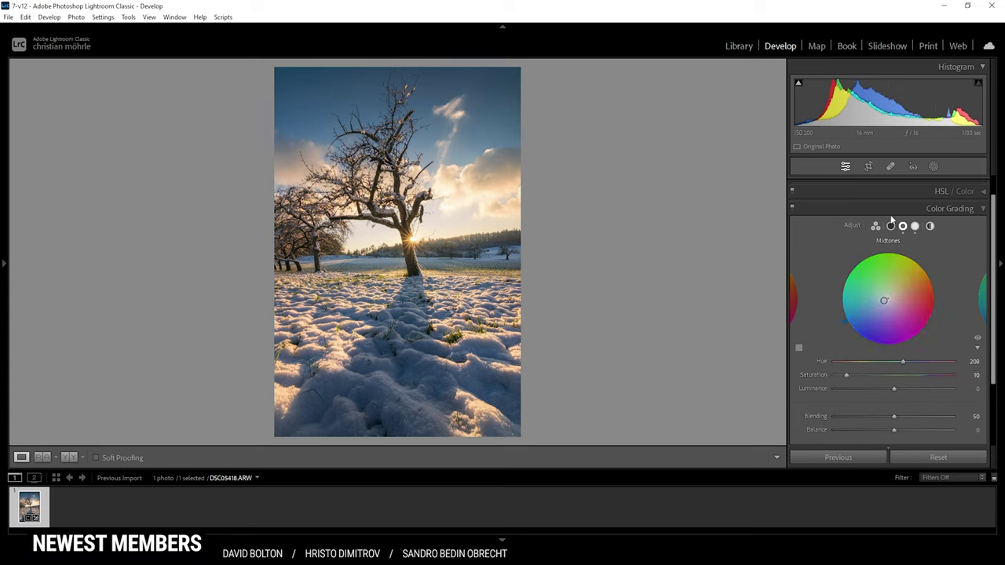
pyautogui.moveTo(838, 359); pyautogui.dragTo(908, 366)
pyautogui.click(835, 376)
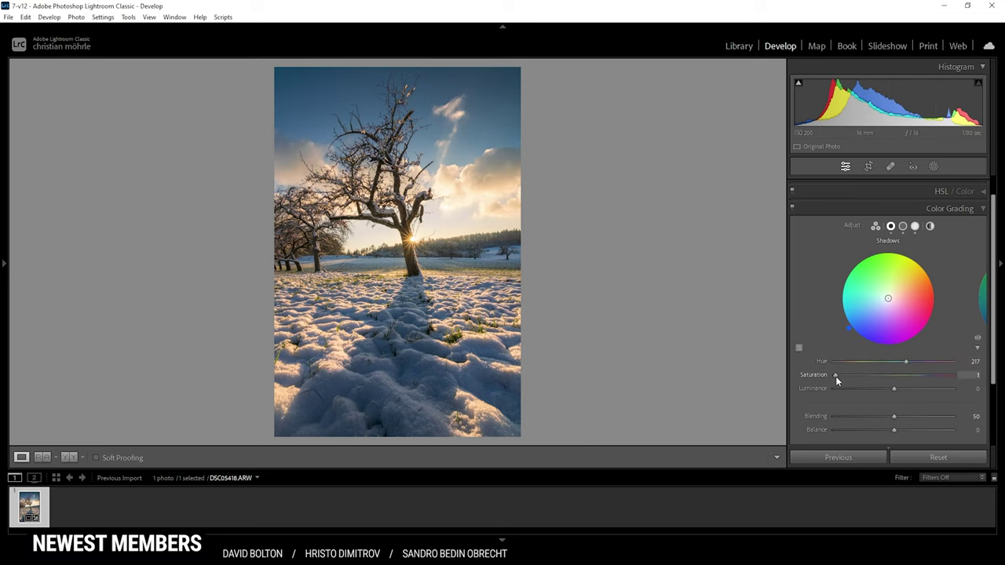
pyautogui.moveTo(837, 377); pyautogui.dragTo(838, 379)
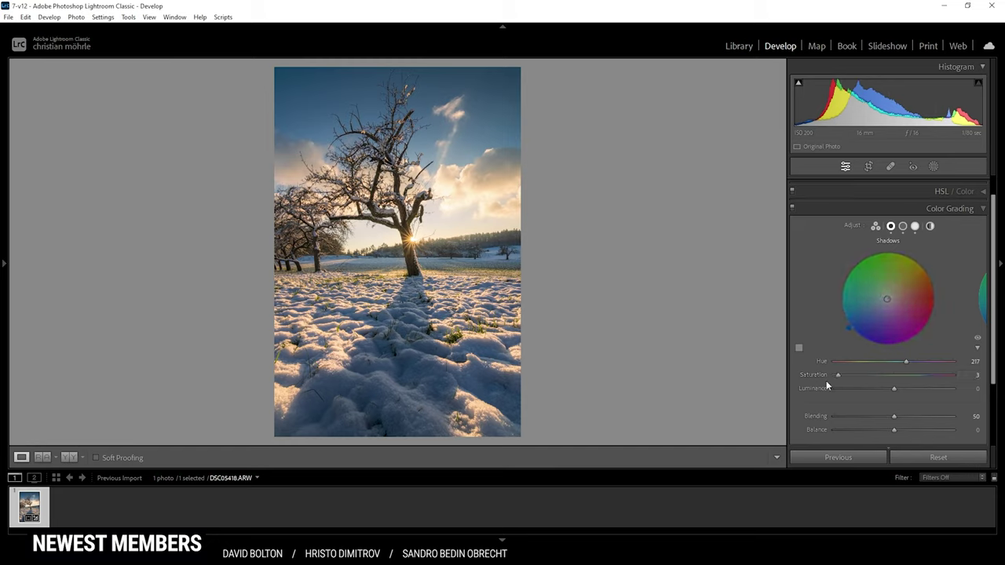
pyautogui.hotkey('ctrl', '4')
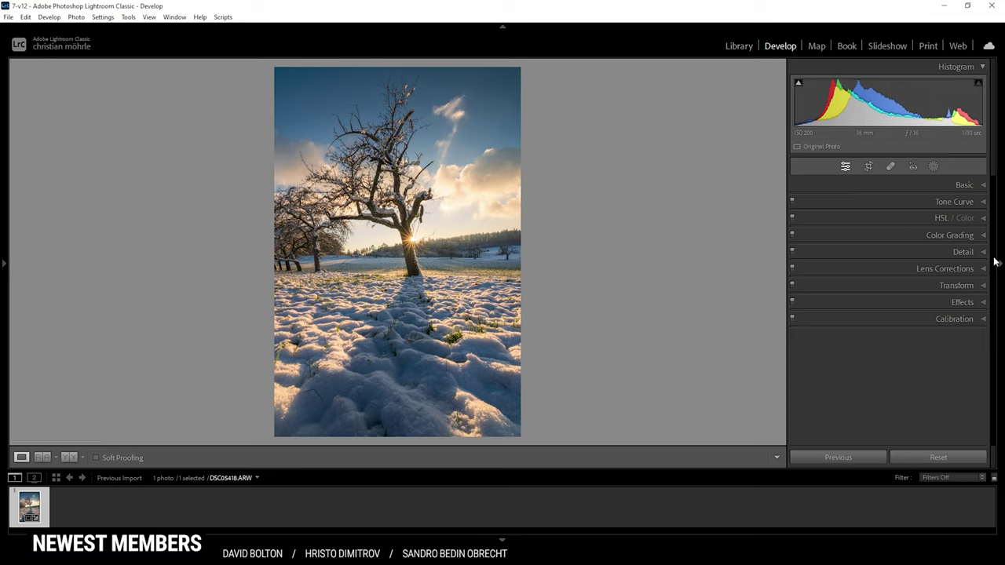
# Shift the Calibration Blue Primary to Hue −13 and Saturation +19.
pyautogui.click(982, 321)
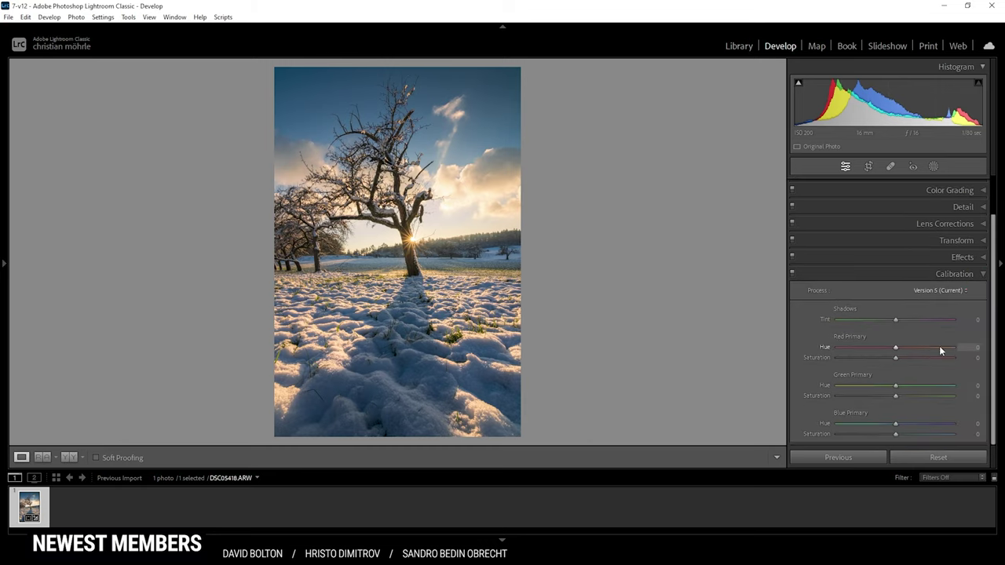
pyautogui.moveTo(896, 424)
pyautogui.mouseDown()
pyautogui.moveTo(885, 424)
pyautogui.moveTo(905, 435)
pyautogui.mouseUp()
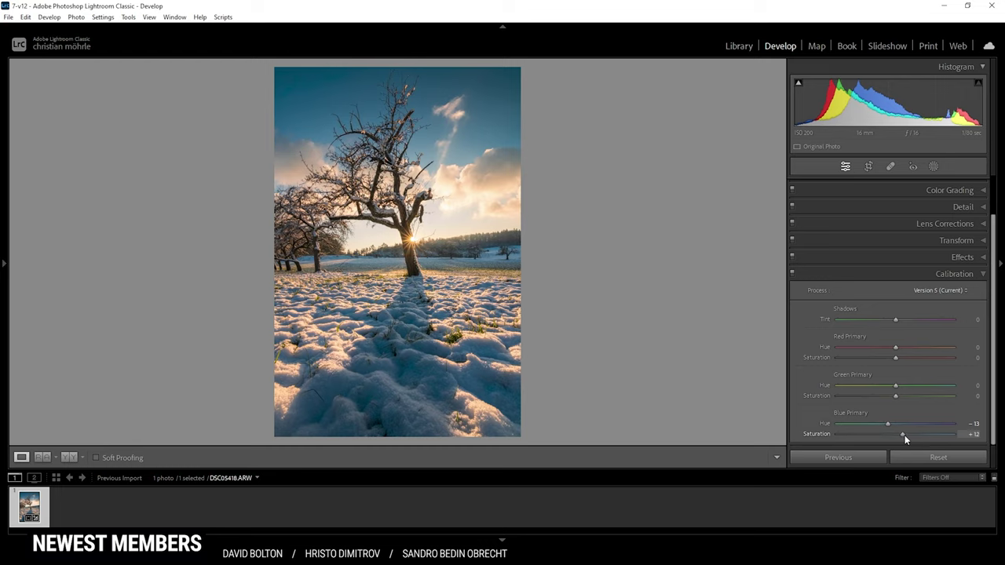
pyautogui.click(978, 275)
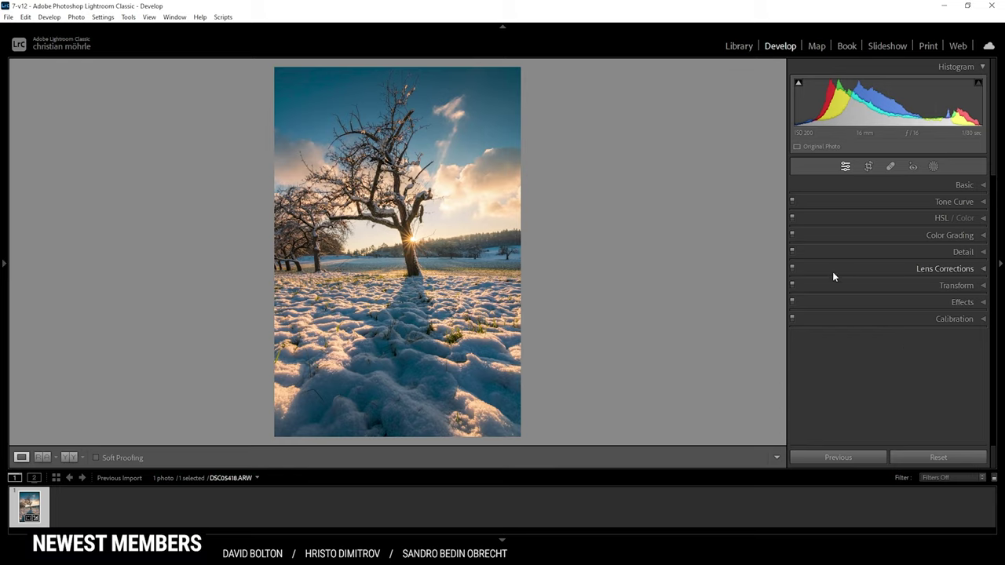
# Sharpen with Amount 79, Radius 0.5, Detail 100 and Masking 81.
pyautogui.click(978, 252)
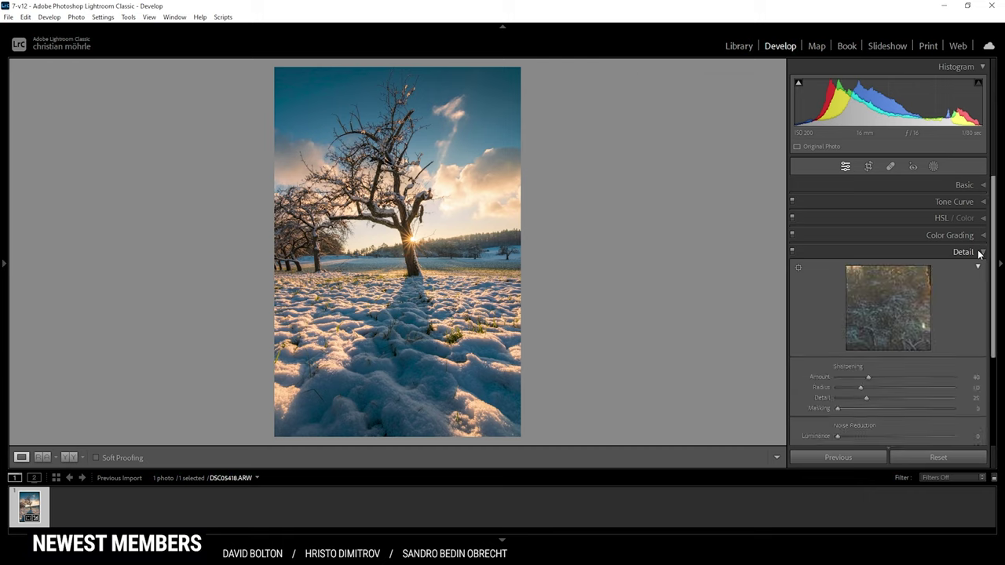
pyautogui.scroll(-1, 958, 285)
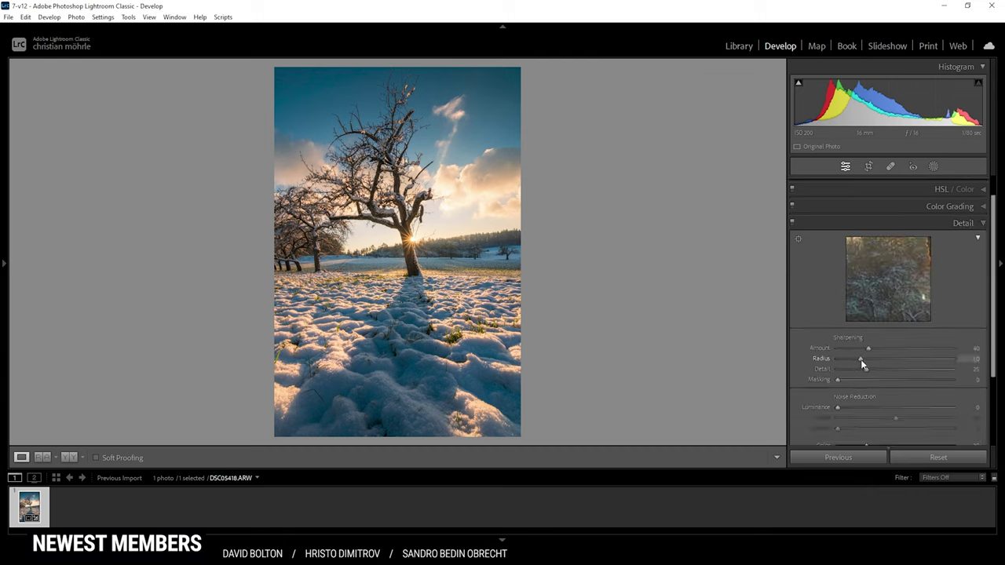
pyautogui.moveTo(861, 360); pyautogui.dragTo(995, 386)
pyautogui.moveTo(840, 380); pyautogui.dragTo(930, 389)
pyautogui.moveTo(870, 349); pyautogui.dragTo(899, 350)
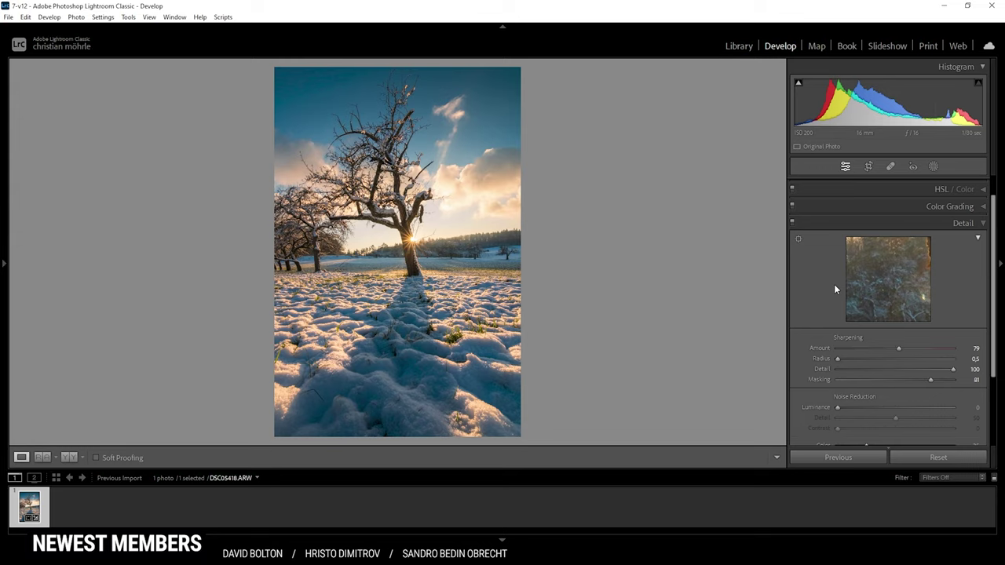